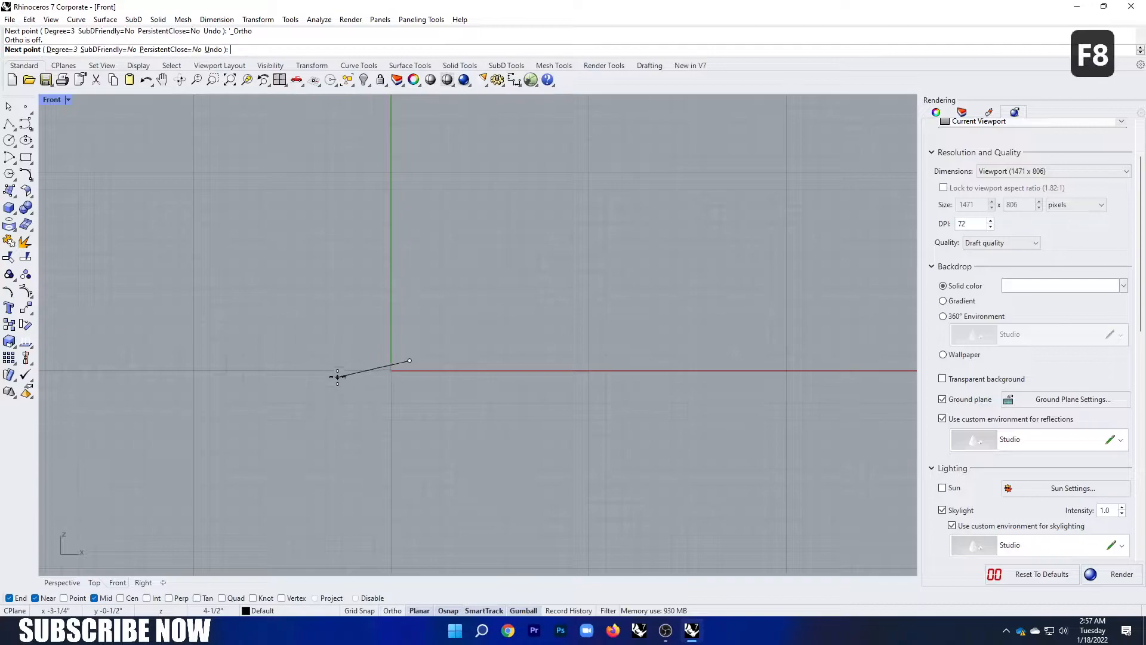
Draw a closed freeform control-point curve around the origin in the Front view, with a tall left lobe and a lower right lobe.
{"action": "left_click", "coordinate": [282, 344]}
{"action": "left_click", "coordinate": [295, 278]}
{"action": "left_click", "coordinate": [333, 197]}
{"action": "left_click", "coordinate": [282, 162]}
{"action": "left_click", "coordinate": [337, 132]}
{"action": "left_click", "coordinate": [400, 157]}
{"action": "left_click", "coordinate": [438, 227]}
{"action": "left_click", "coordinate": [514, 215]}
{"action": "left_click", "coordinate": [588, 217]}
{"action": "left_click", "coordinate": [597, 276]}
{"action": "left_click", "coordinate": [554, 316]}
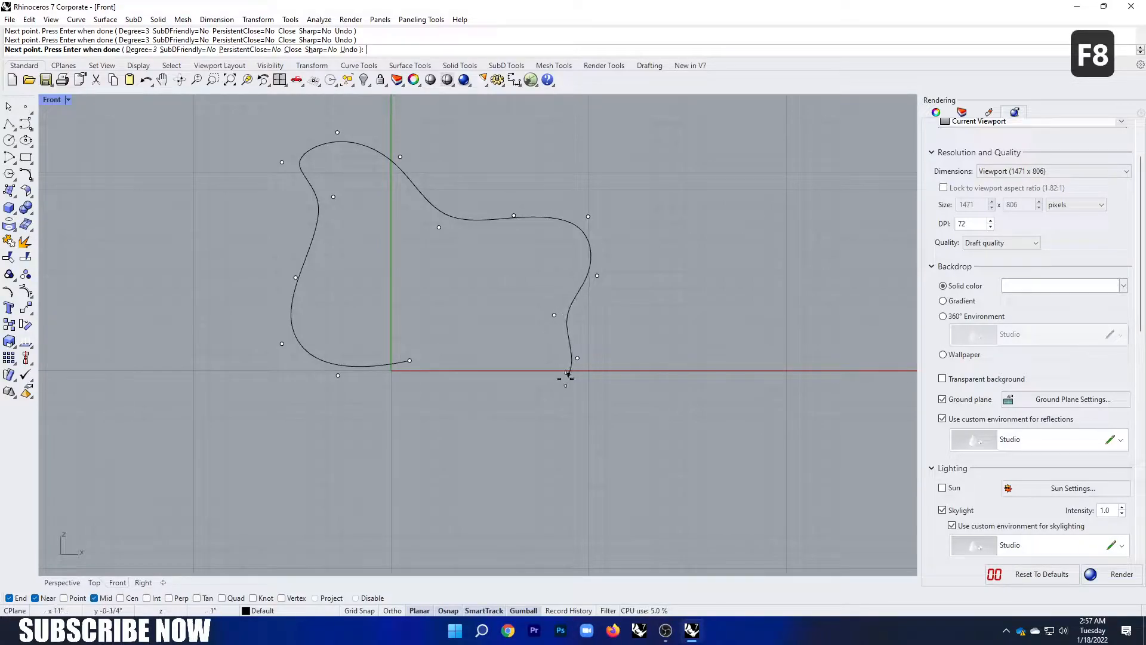
{"action": "left_click", "coordinate": [570, 371]}
{"action": "left_click", "coordinate": [410, 360]}
{"action": "key", "text": "Return"}
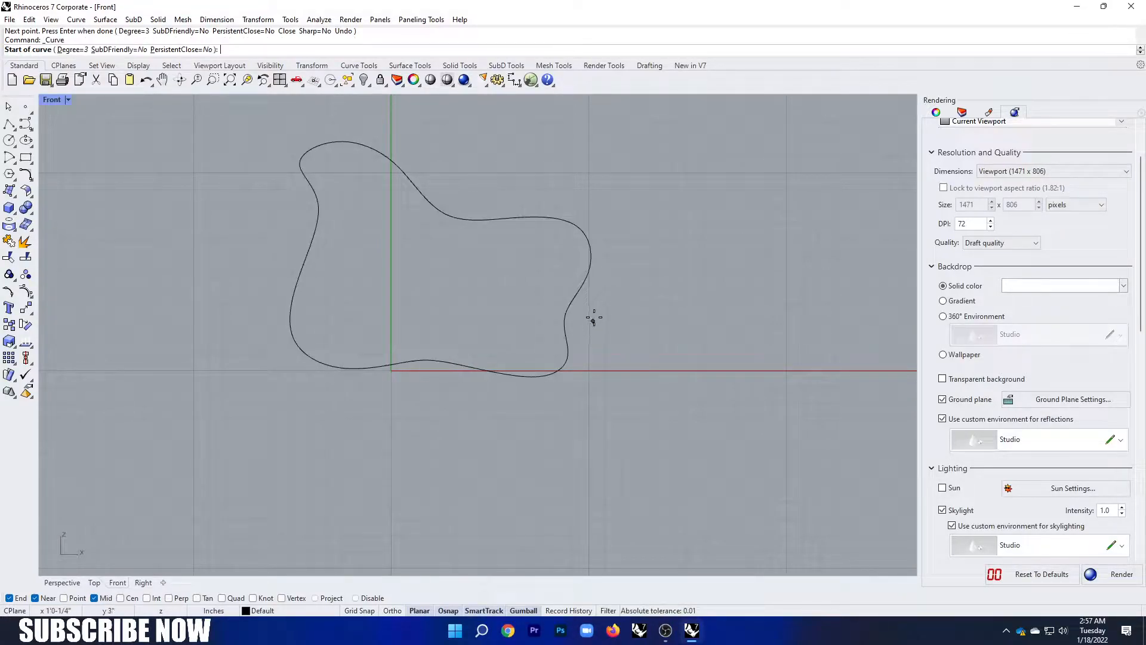
{"action": "key", "text": "Escape"}
Move the inward control point on the outline's upper left side down and outward to straighten that side.
{"action": "left_click", "coordinate": [320, 210]}
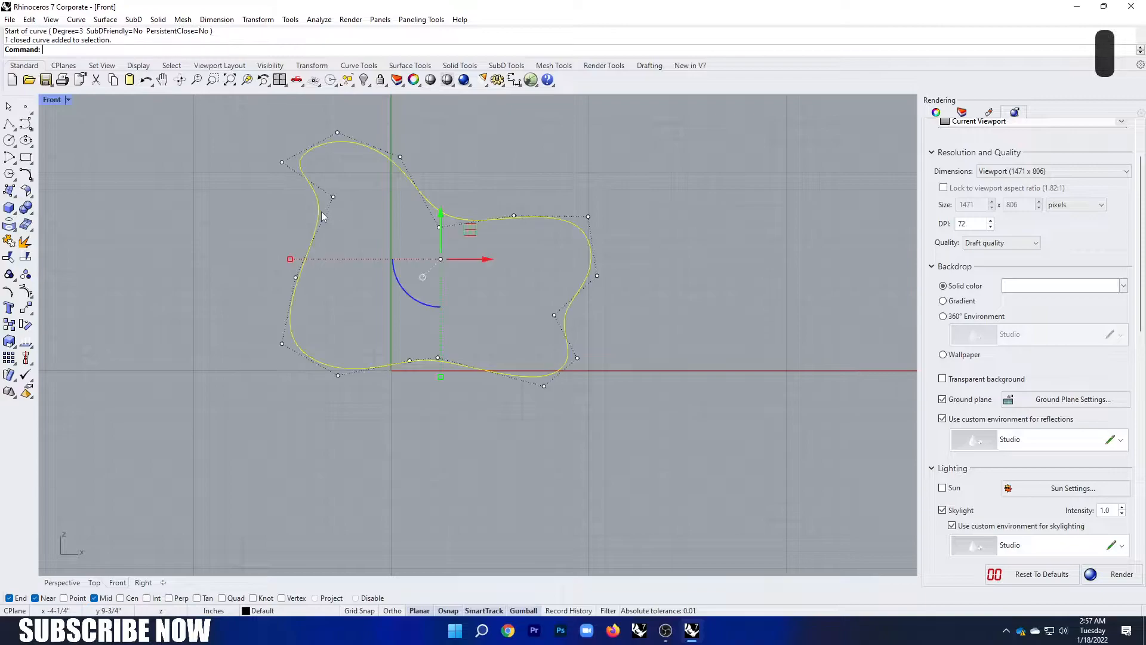
{"action": "left_click", "coordinate": [332, 197]}
{"action": "left_click_drag", "start_coordinate": [336, 159], "coordinate": [339, 196]}
{"action": "left_click_drag", "start_coordinate": [392, 236], "coordinate": [356, 237]}
Lower the control point in the valley between the two lobes and shift the tall lobe's right-hand point outward.
{"action": "left_click", "coordinate": [432, 276]}
{"action": "left_click", "coordinate": [445, 216]}
{"action": "left_click", "coordinate": [438, 228]}
{"action": "left_click_drag", "start_coordinate": [440, 189], "coordinate": [440, 220]}
{"action": "left_click", "coordinate": [401, 157]}
{"action": "left_click_drag", "start_coordinate": [449, 158], "coordinate": [465, 158]}
Pull the lower-right notch control point inward and delete the corner control point just below it.
{"action": "left_click", "coordinate": [554, 314]}
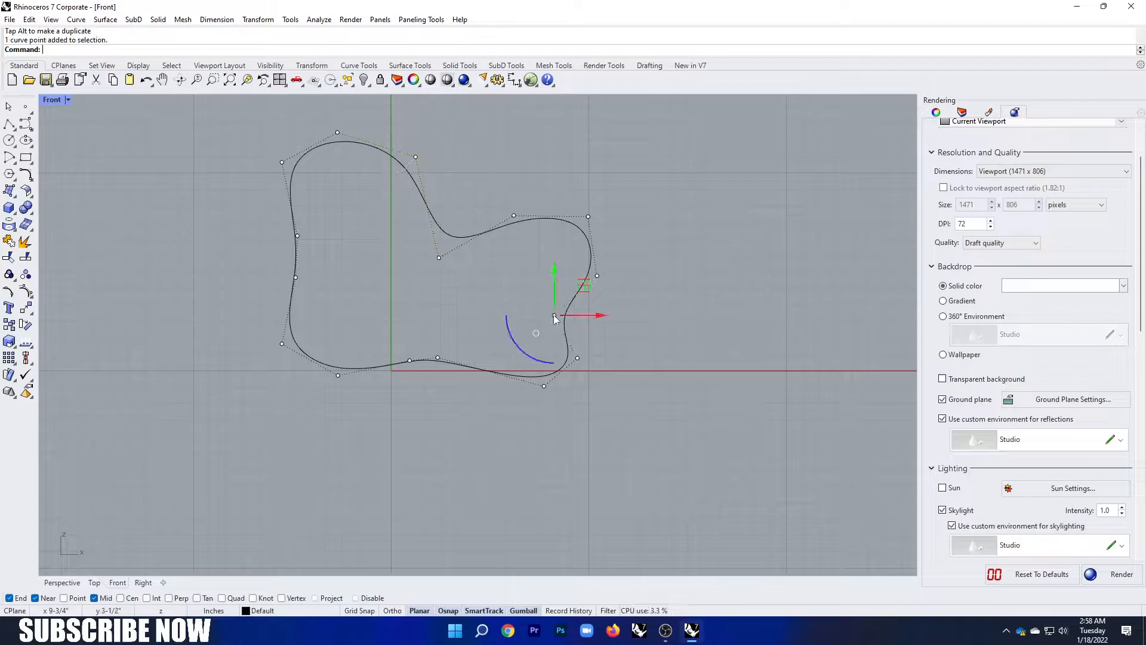
{"action": "left_click_drag", "start_coordinate": [597, 316], "coordinate": [572, 317]}
{"action": "left_click", "coordinate": [672, 356]}
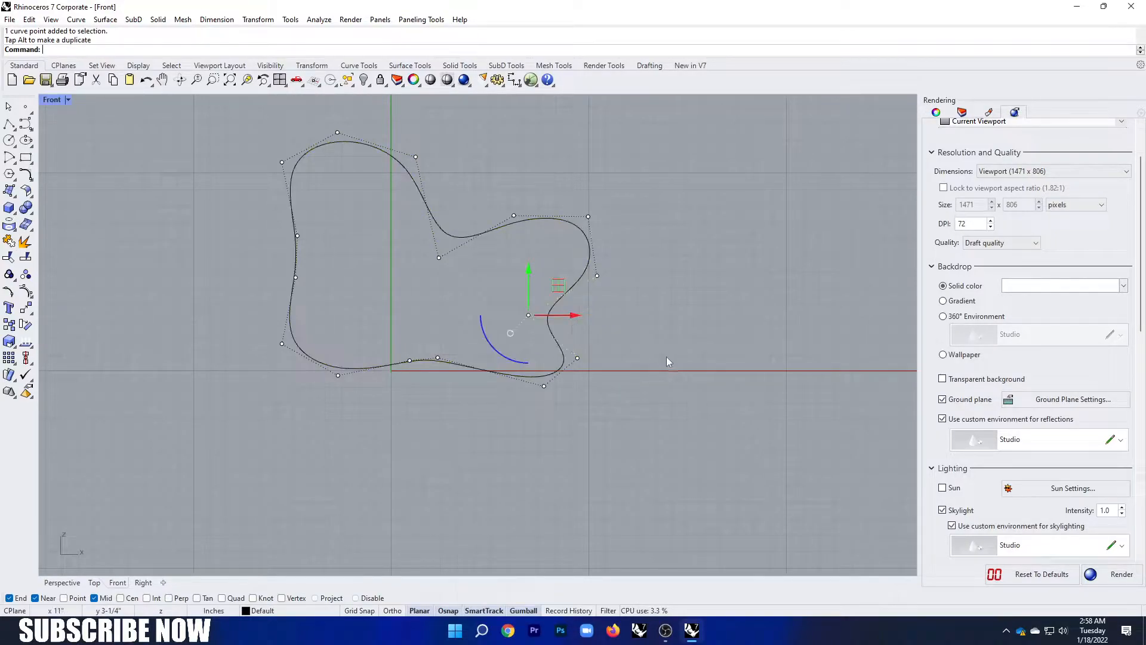
{"action": "left_click", "coordinate": [545, 383]}
{"action": "left_click", "coordinate": [577, 358]}
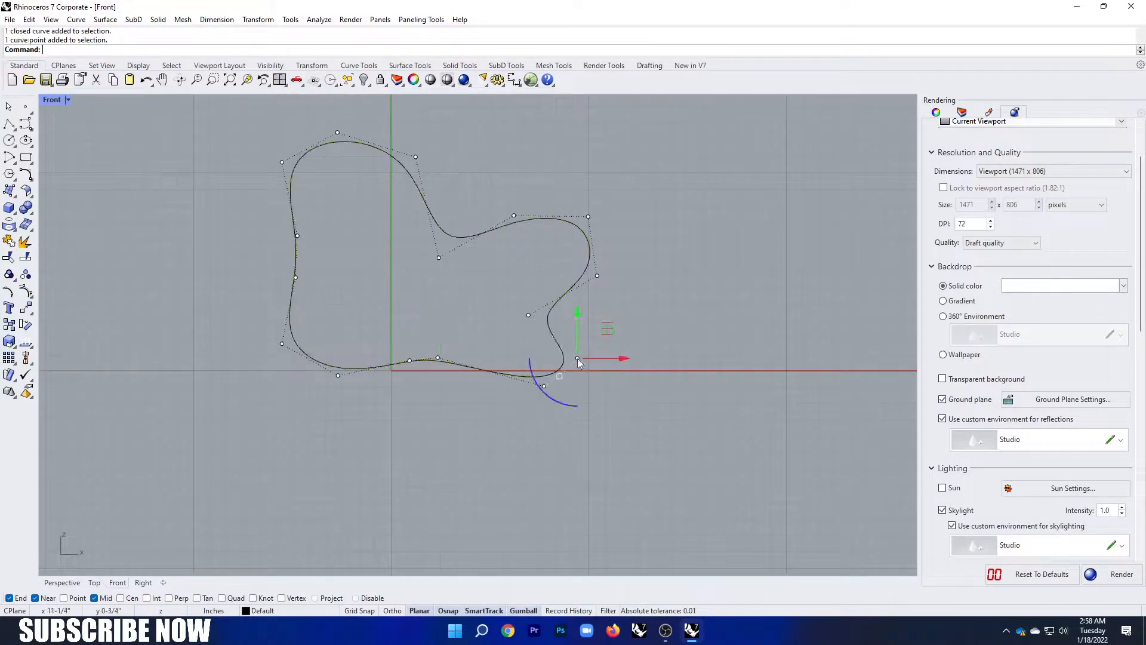
{"action": "key", "text": "Delete"}
Delete the extra control point in the middle of the bottom edge and adjust the lower-right corner point's height.
{"action": "left_click", "coordinate": [542, 385]}
{"action": "left_click_drag", "start_coordinate": [546, 338], "coordinate": [550, 324]}
{"action": "left_click", "coordinate": [439, 357]}
{"action": "key", "text": "Delete"}
{"action": "left_click", "coordinate": [544, 361]}
{"action": "left_click_drag", "start_coordinate": [548, 326], "coordinate": [549, 363]}
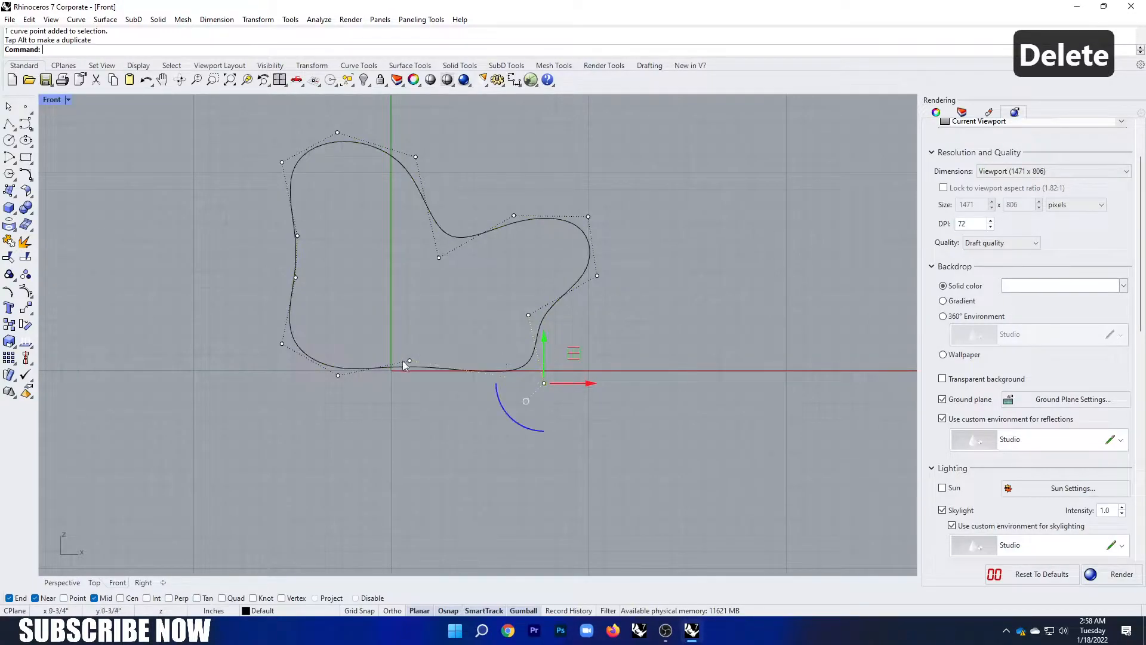
Raise the bottom edge's middle control point and lower the point at the outline's bottom-left corner.
{"action": "left_click", "coordinate": [409, 361]}
{"action": "left_click_drag", "start_coordinate": [410, 328], "coordinate": [411, 307]}
{"action": "left_click", "coordinate": [339, 376]}
{"action": "left_click_drag", "start_coordinate": [341, 341], "coordinate": [356, 364]}
Move the outline's lower-right corner control point inward and slightly down.
{"action": "left_click", "coordinate": [544, 384]}
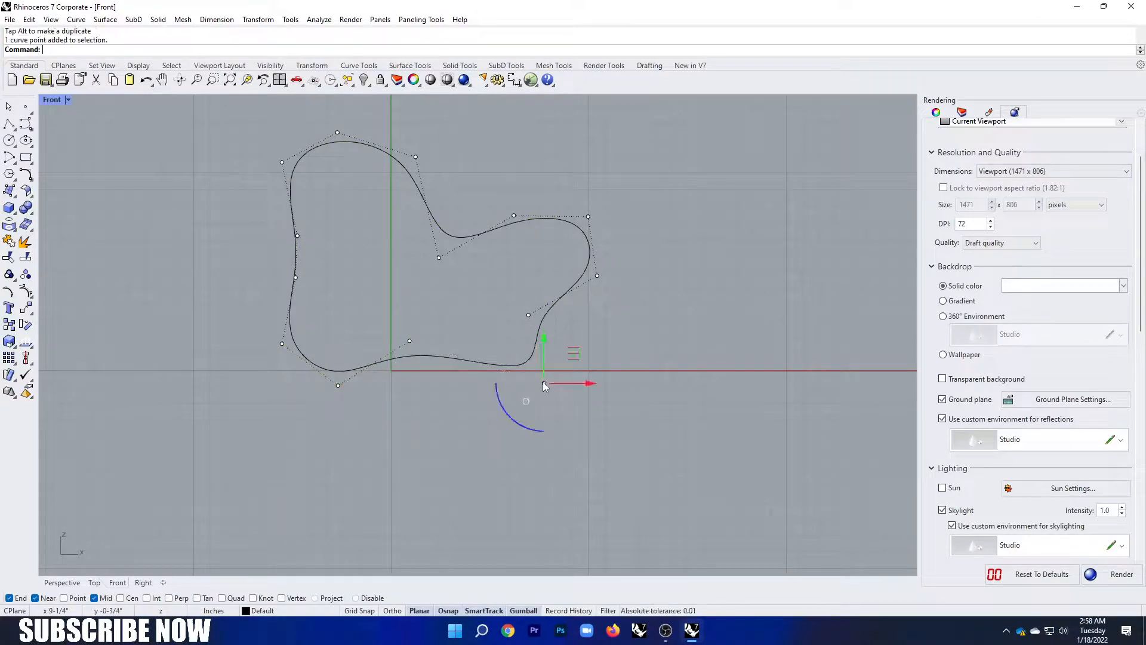
{"action": "left_click", "coordinate": [531, 362]}
{"action": "left_click", "coordinate": [543, 383]}
{"action": "left_click_drag", "start_coordinate": [590, 384], "coordinate": [571, 383]}
{"action": "left_click_drag", "start_coordinate": [526, 345], "coordinate": [526, 351]}
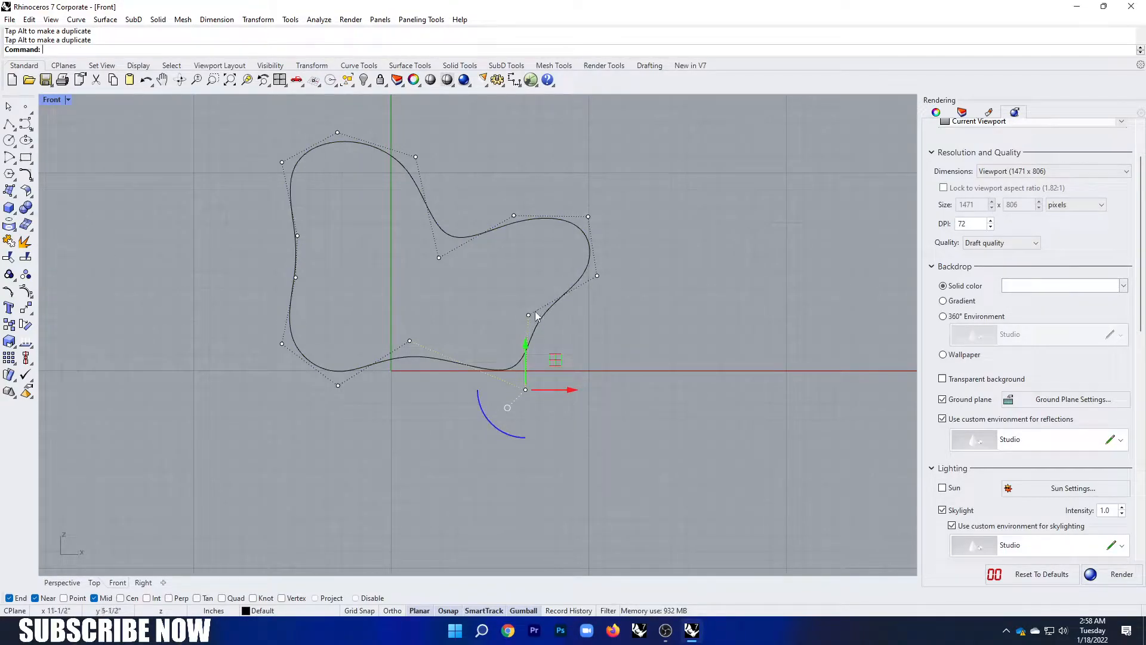
Lower the outermost control point on the right lobe to round it out.
{"action": "left_click", "coordinate": [597, 275]}
{"action": "left_click_drag", "start_coordinate": [597, 250], "coordinate": [599, 274]}
{"action": "key", "text": "Escape"}
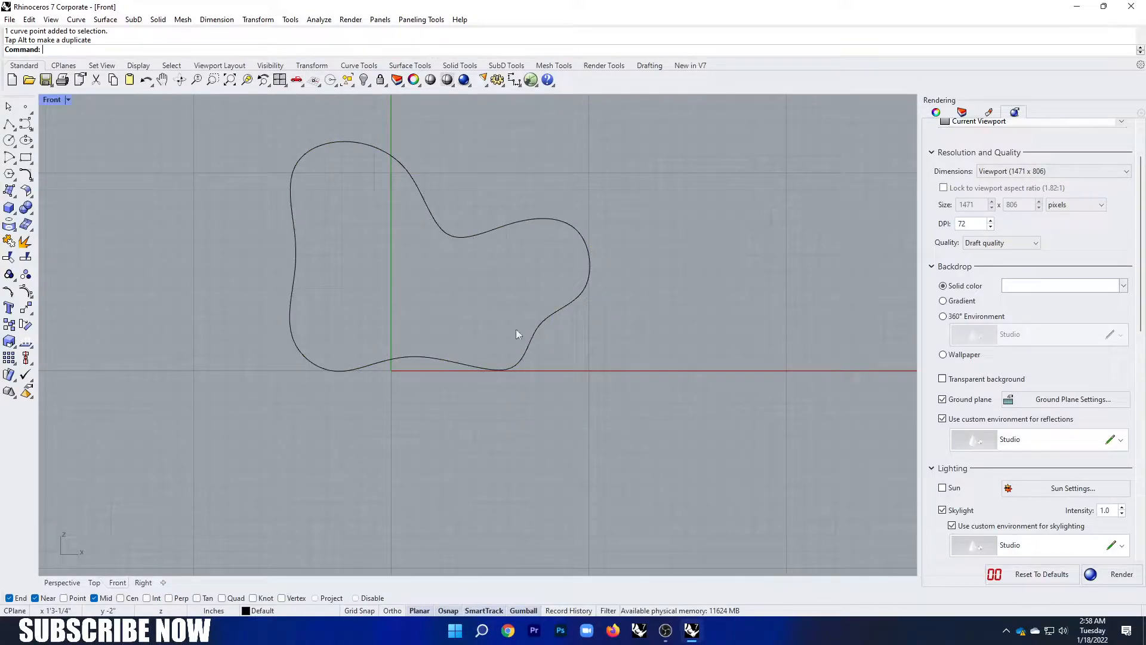
Rebuild the closed outline curve with a point count of 25 and degree 3.
{"action": "left_click", "coordinate": [295, 225]}
{"action": "left_click", "coordinate": [414, 155]}
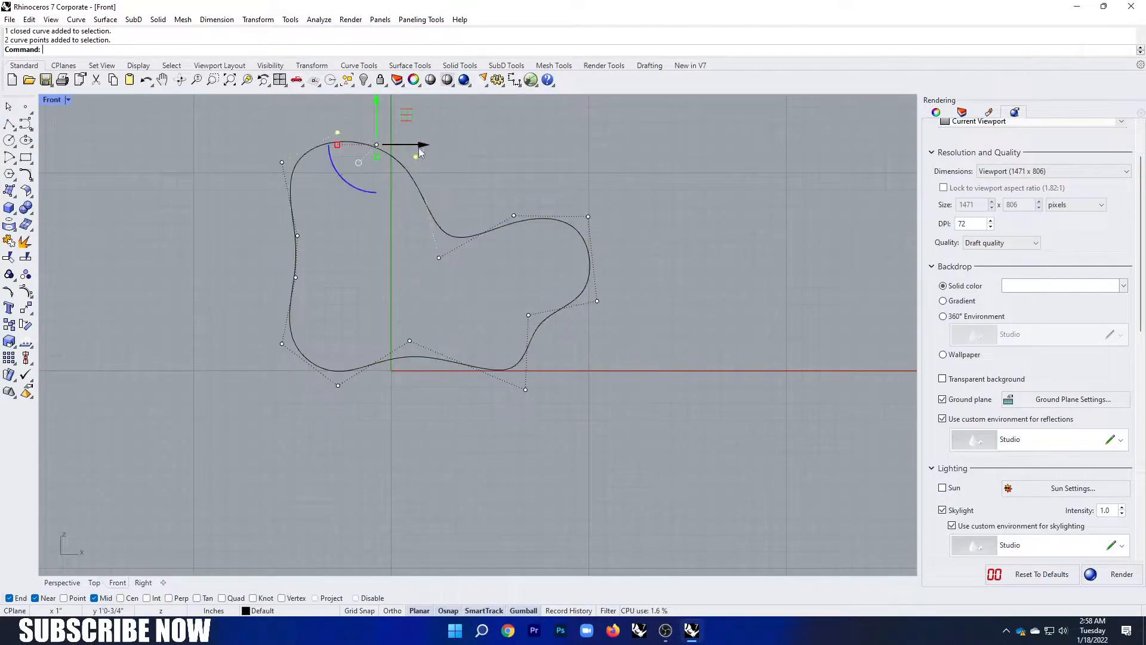
{"action": "scroll", "coordinate": [549, 420], "scroll_direction": "down", "scroll_amount": 12}
{"action": "scroll", "coordinate": [561, 399], "scroll_direction": "up", "scroll_amount": 8}
{"action": "left_click_drag", "start_coordinate": [650, 426], "coordinate": [535, 283]}
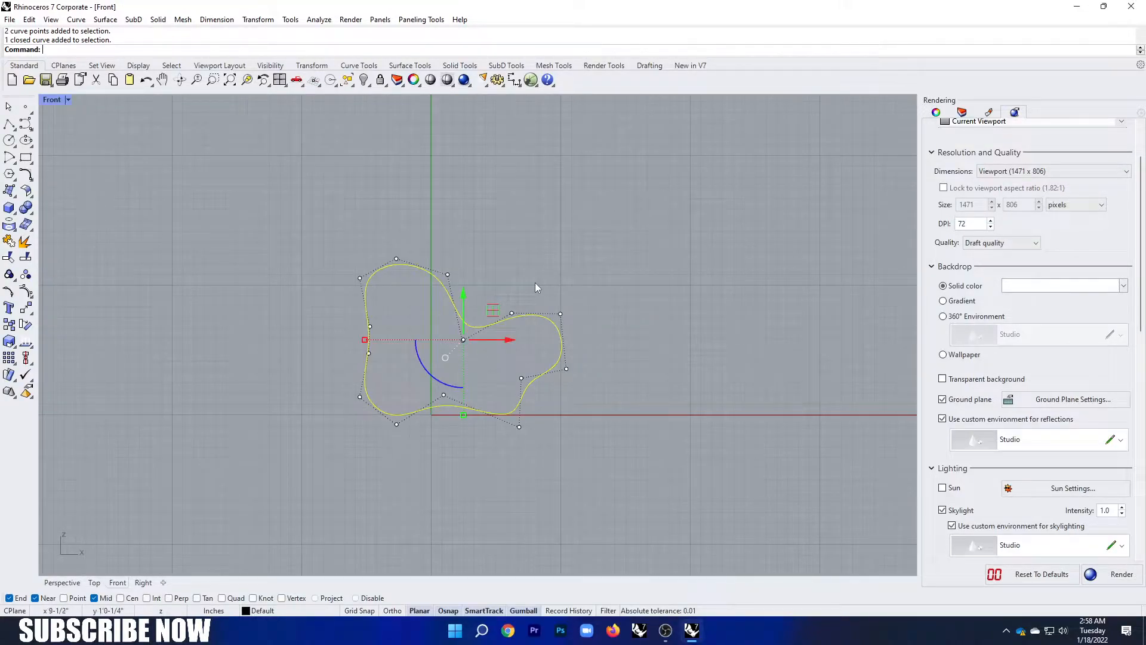
{"action": "type", "text": "re"}
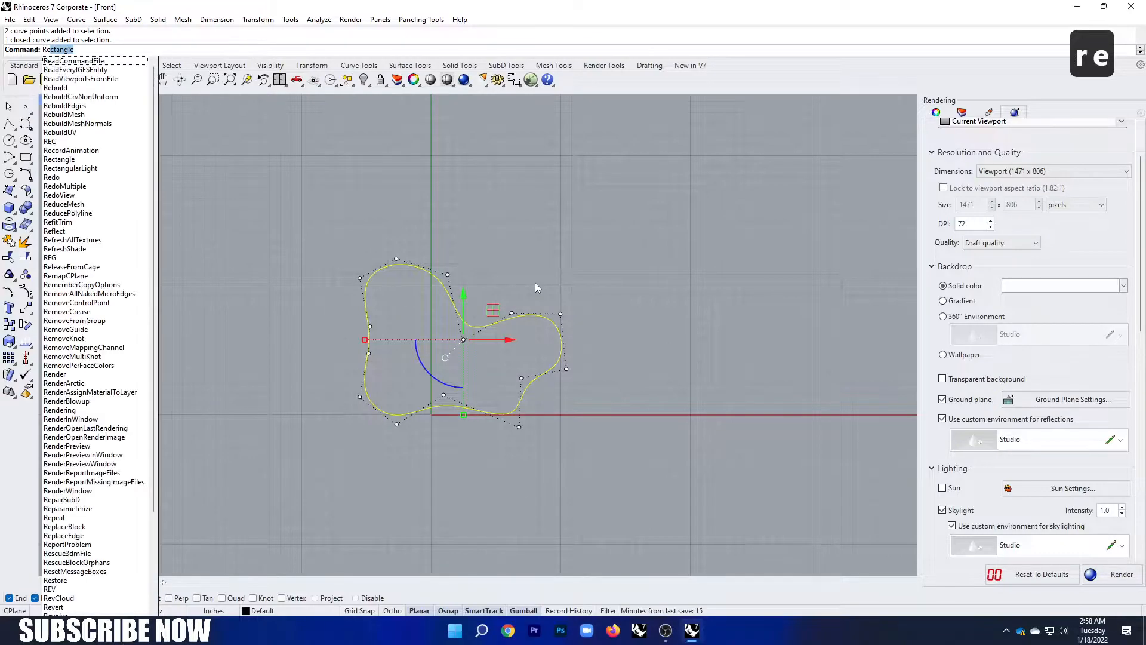
{"action": "type", "text": "build"}
{"action": "key", "text": "Return"}
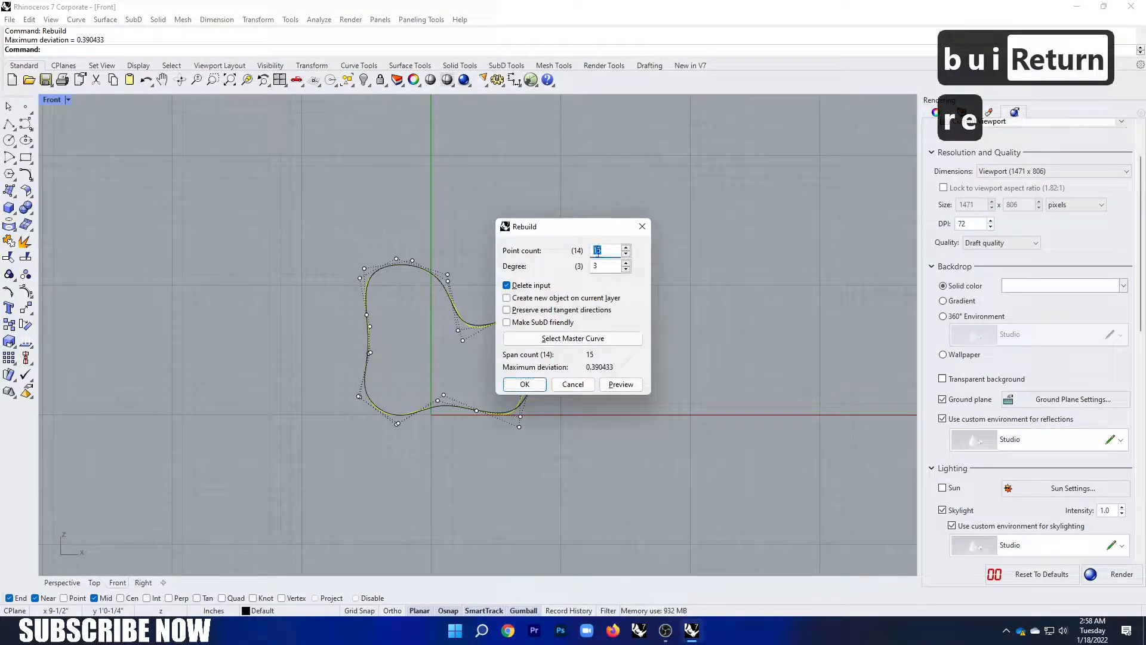
{"action": "type", "text": "25"}
{"action": "left_click", "coordinate": [533, 382]}
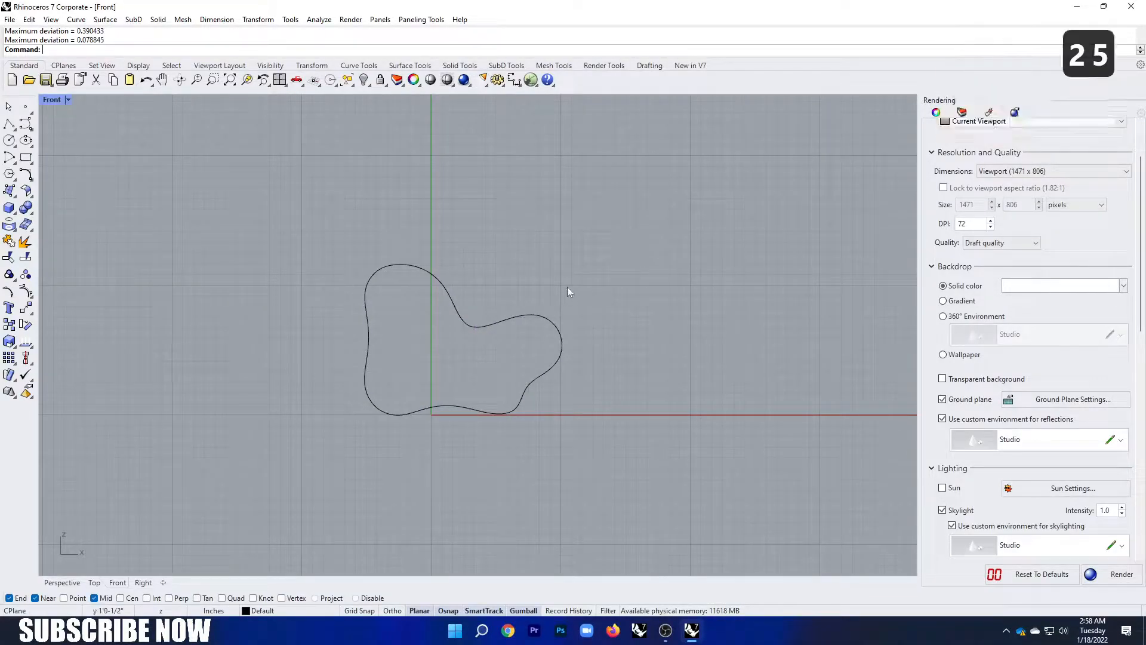
Inspect the rebuilt outline in the Perspective view and maximize the Top view.
{"action": "double_click", "coordinate": [48, 102]}
{"action": "double_click", "coordinate": [495, 102]}
{"action": "scroll", "coordinate": [501, 394], "scroll_direction": "up", "scroll_amount": 9}
{"action": "right_click_drag", "start_coordinate": [433, 392], "coordinate": [542, 302]}
{"action": "right_click_drag", "start_coordinate": [333, 274], "coordinate": [144, 183]}
{"action": "double_click", "coordinate": [60, 102]}
{"action": "double_click", "coordinate": [57, 102]}
{"action": "left_click", "coordinate": [405, 359]}
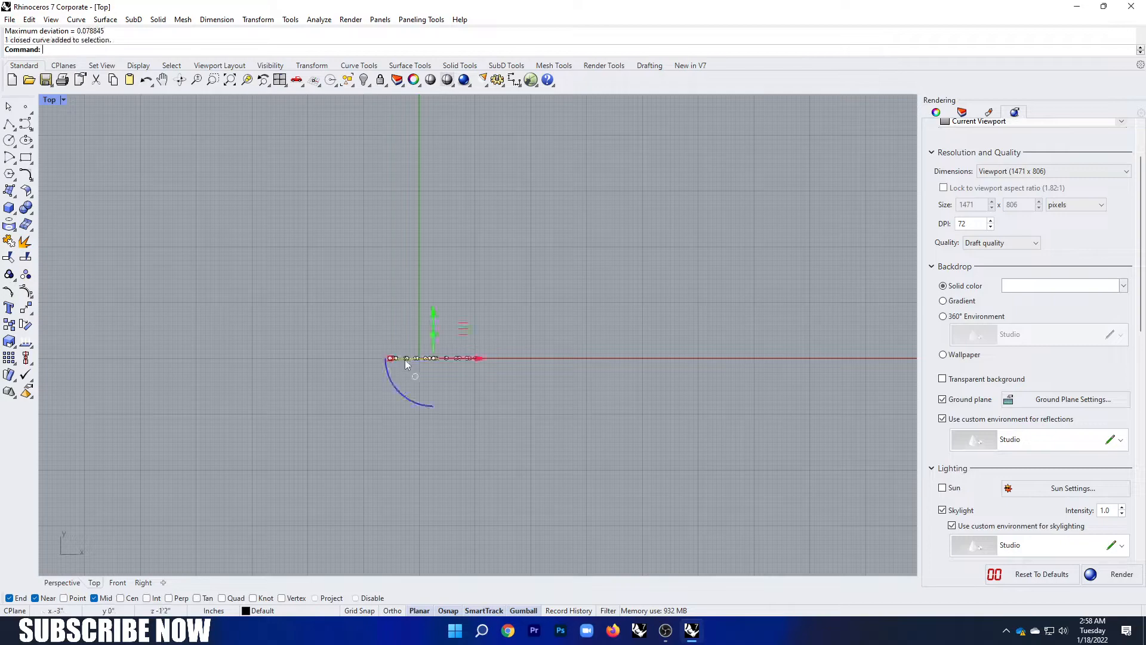
Draw an open S-shaped control-point curve in the Top view from the outline near the origin, reaching about 6 ft along X and 9 ft along Y.
{"action": "left_click", "coordinate": [26, 124]}
{"action": "scroll", "coordinate": [455, 346], "scroll_direction": "up", "scroll_amount": 10}
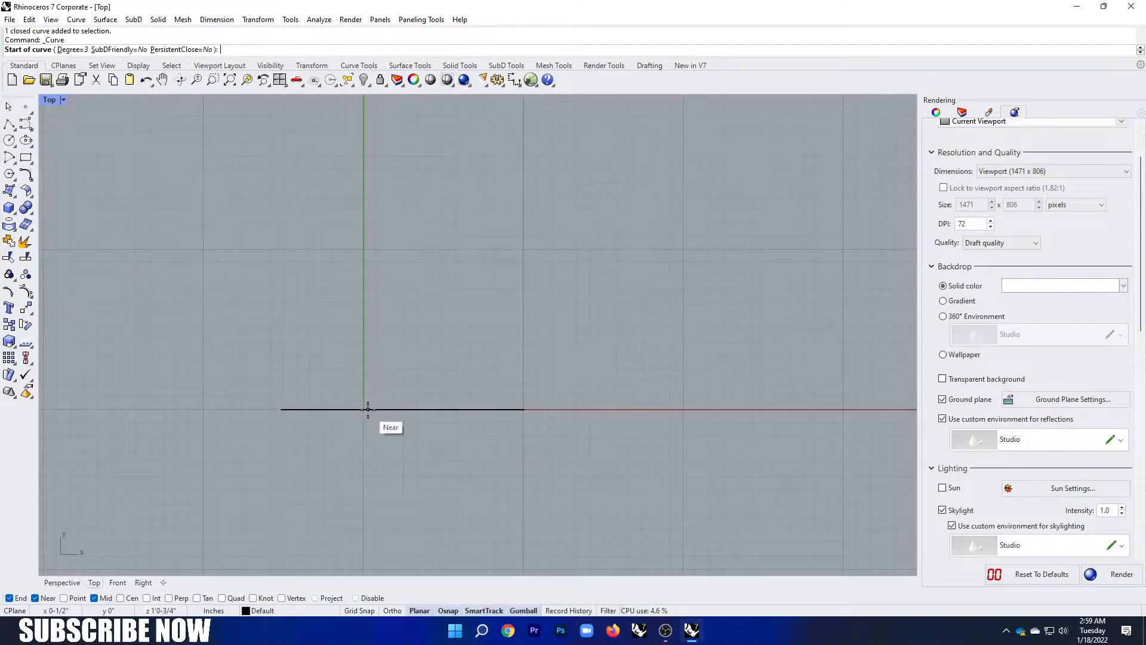
{"action": "scroll", "coordinate": [476, 414], "scroll_direction": "up", "scroll_amount": 10}
{"action": "scroll", "coordinate": [359, 366], "scroll_direction": "down", "scroll_amount": 10}
{"action": "scroll", "coordinate": [328, 376], "scroll_direction": "up", "scroll_amount": 5}
{"action": "scroll", "coordinate": [268, 359], "scroll_direction": "down", "scroll_amount": 5}
{"action": "left_click", "coordinate": [234, 365]}
{"action": "scroll", "coordinate": [263, 409], "scroll_direction": "down", "scroll_amount": 5}
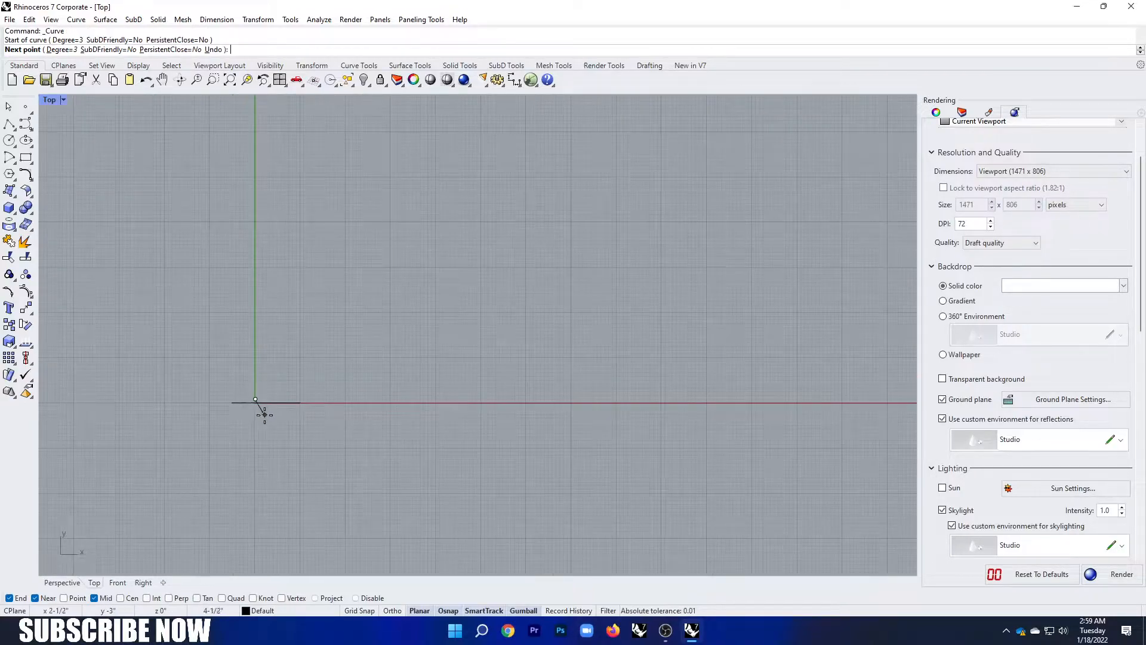
{"action": "left_click", "coordinate": [242, 377]}
{"action": "left_click", "coordinate": [241, 332]}
{"action": "left_click", "coordinate": [288, 302]}
{"action": "left_click", "coordinate": [332, 310]}
{"action": "left_click", "coordinate": [360, 291]}
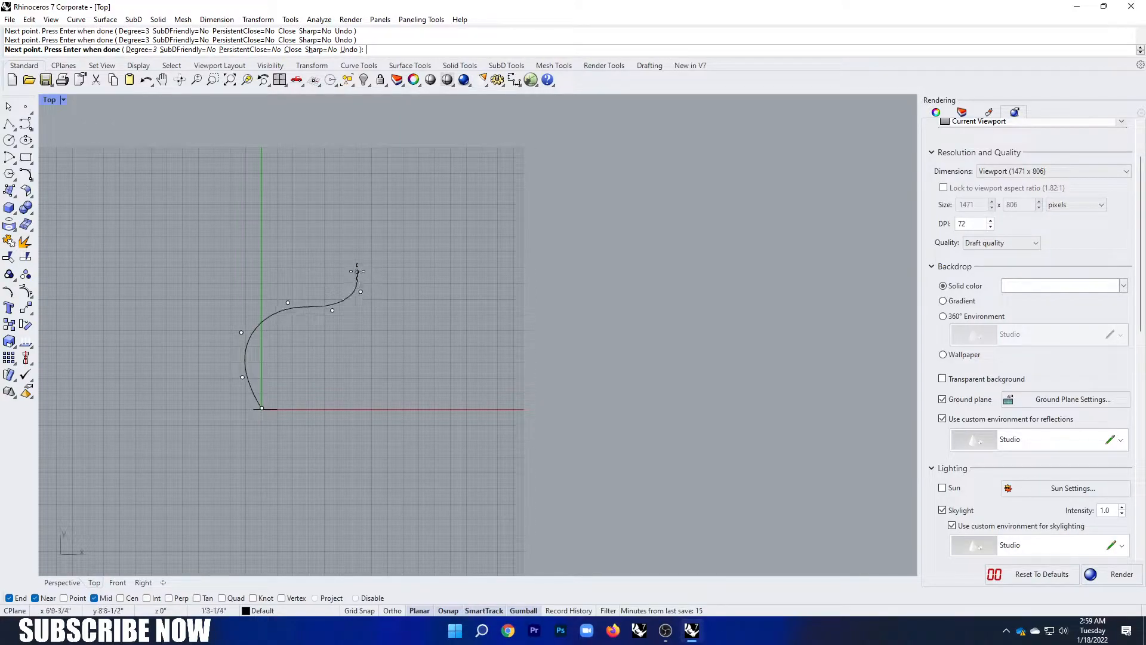
{"action": "left_click", "coordinate": [360, 256]}
{"action": "key", "text": "Return"}
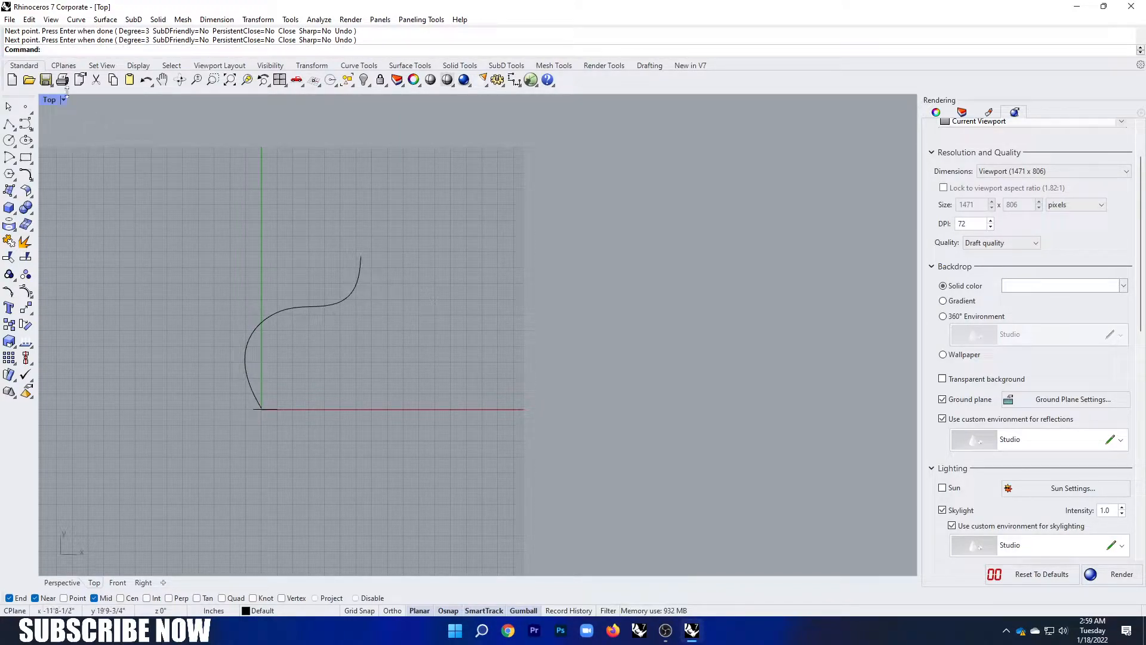
Create a planar surface from the closed outline curve in the Perspective view.
{"action": "double_click", "coordinate": [55, 104]}
{"action": "double_click", "coordinate": [507, 101]}
{"action": "right_click_drag", "start_coordinate": [727, 346], "coordinate": [438, 290]}
{"action": "left_click", "coordinate": [439, 290]}
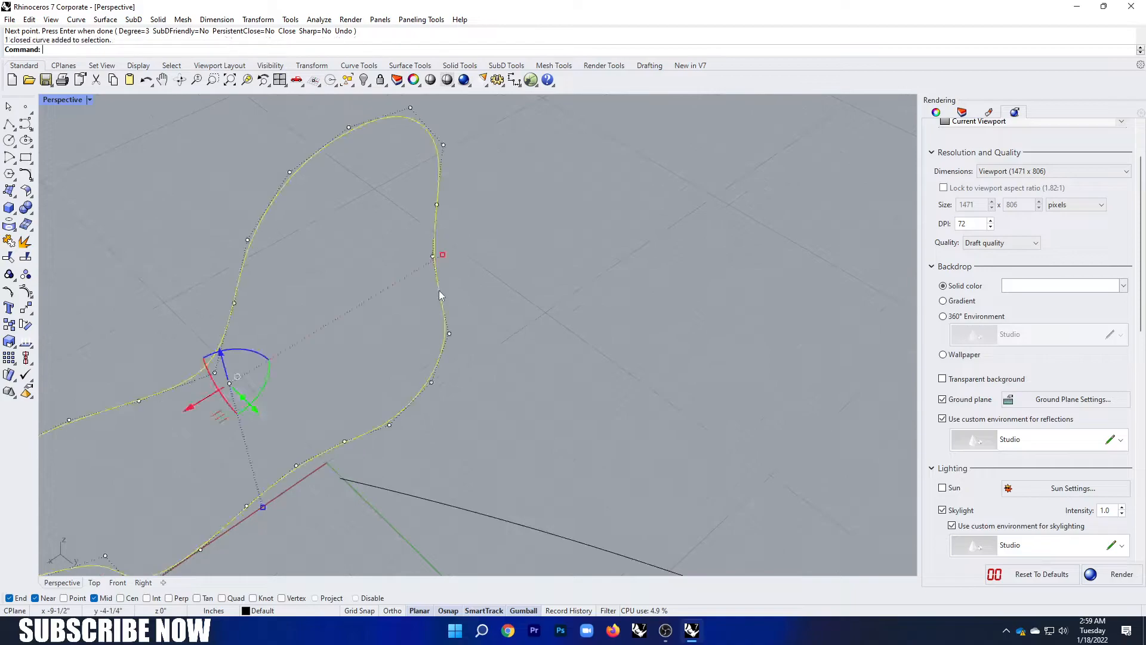
{"action": "type", "text": "pla"}
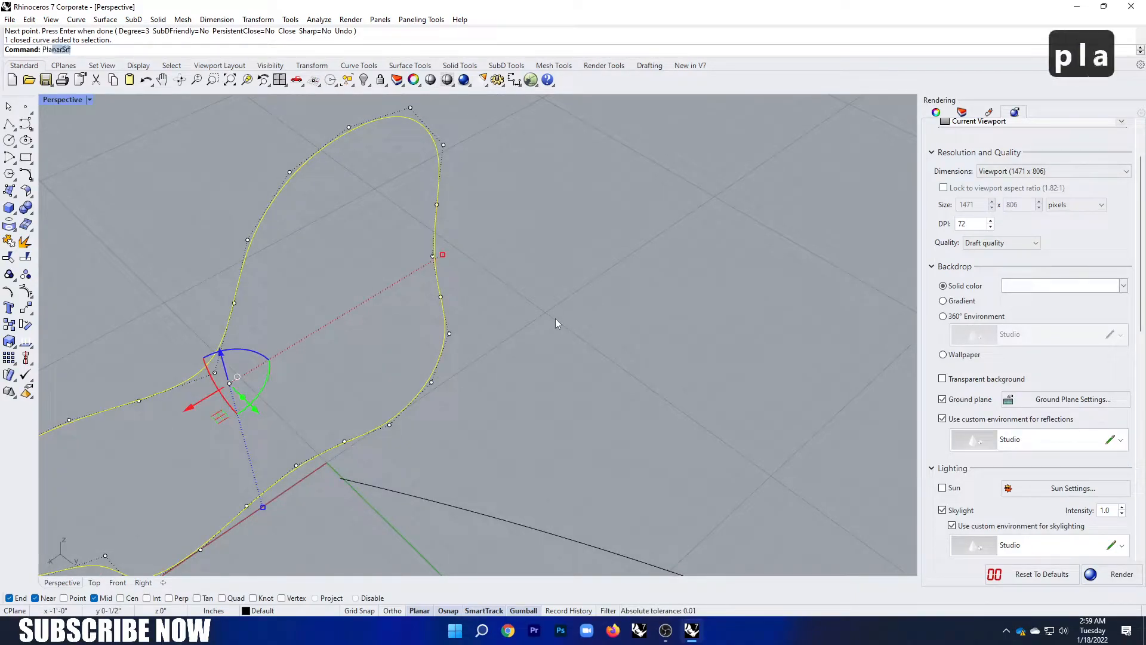
{"action": "key", "text": "Return"}
Try extruding the planar surface 2 inches along the Y axis, and undo the extrusion.
{"action": "right_click_drag", "start_coordinate": [553, 337], "coordinate": [371, 282]}
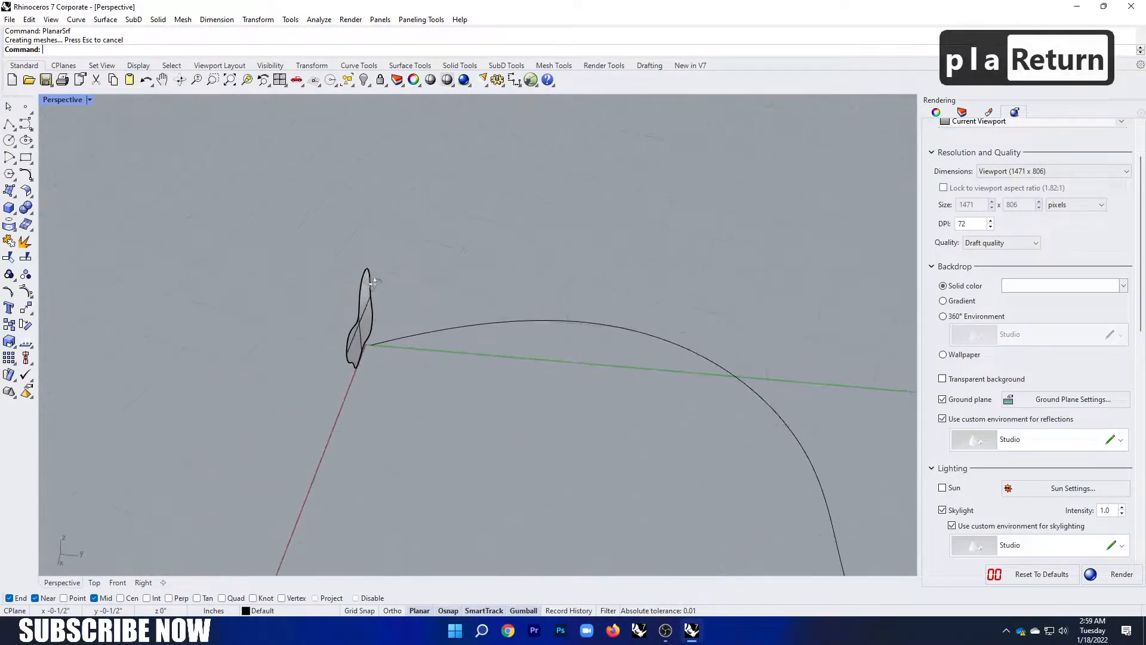
{"action": "scroll", "coordinate": [371, 282], "scroll_direction": "up", "scroll_amount": 5}
{"action": "left_click", "coordinate": [366, 325]}
{"action": "left_click", "coordinate": [364, 363]}
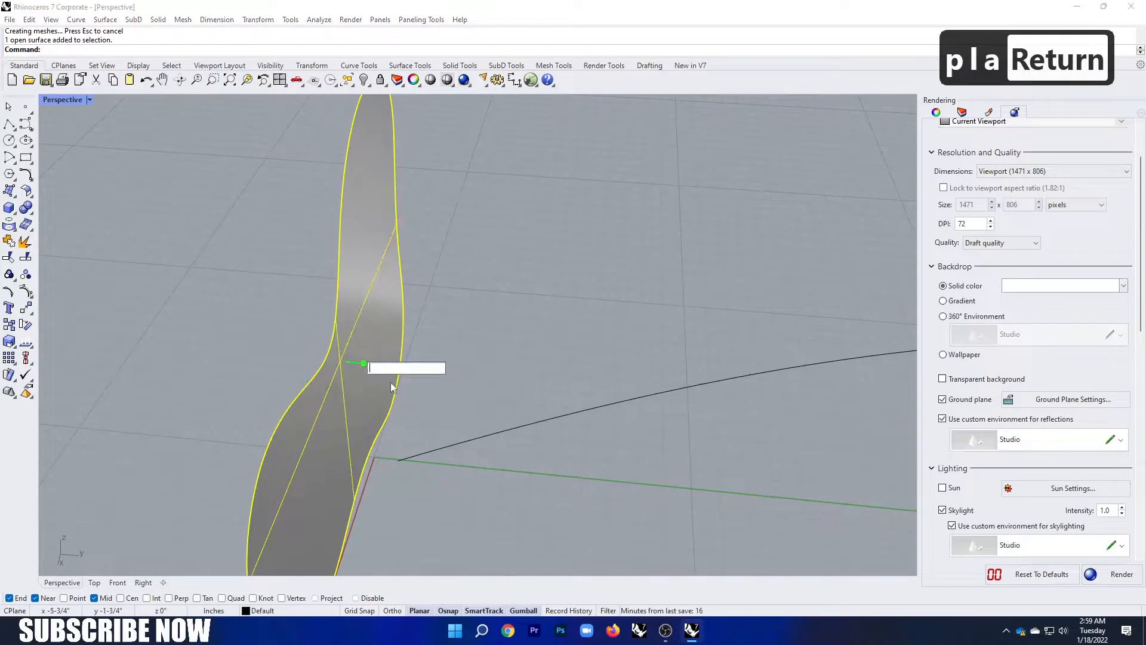
{"action": "type", "text": "2"}
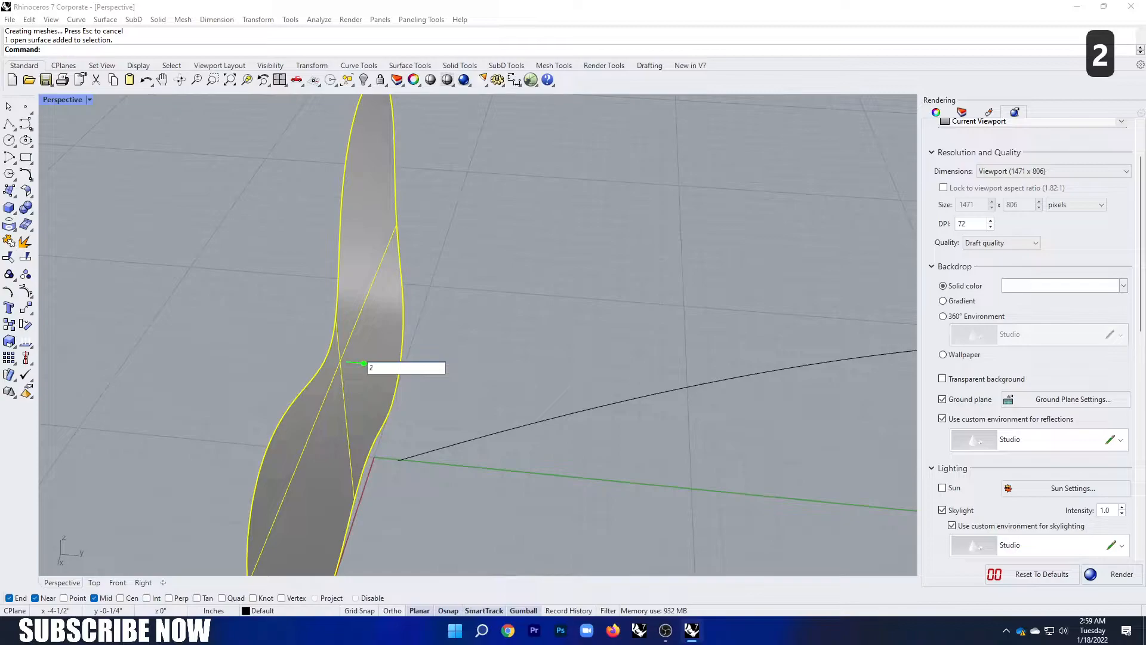
{"action": "key", "text": "Return"}
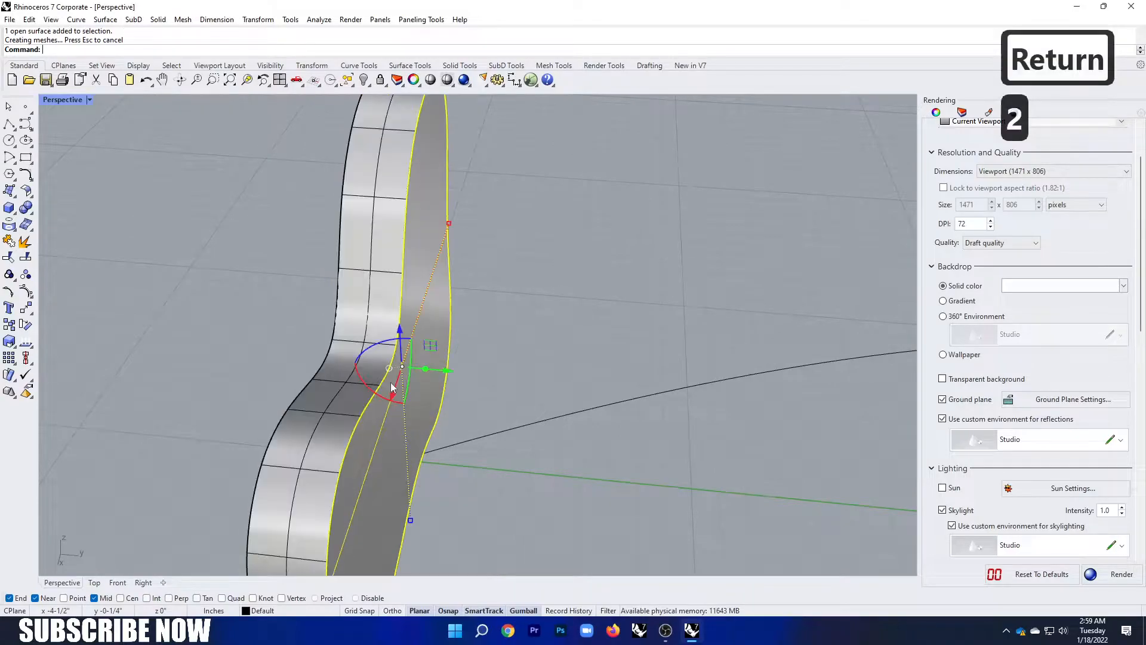
{"action": "left_click", "coordinate": [549, 285]}
{"action": "scroll", "coordinate": [519, 287], "scroll_direction": "down", "scroll_amount": 8}
{"action": "right_click_drag", "start_coordinate": [445, 310], "coordinate": [409, 280]}
{"action": "scroll", "coordinate": [555, 221], "scroll_direction": "up", "scroll_amount": 4}
{"action": "key", "text": "ctrl+z"}
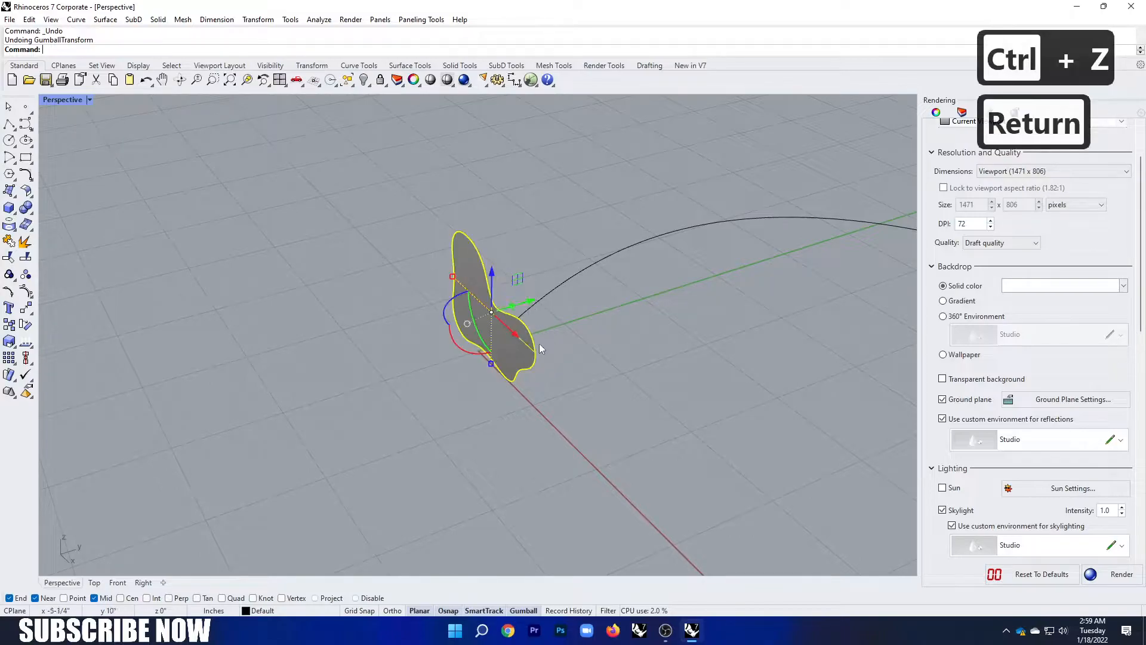
Scale the planar surface up uniformly and delete the smaller original outline curve.
{"action": "right_click_drag", "start_coordinate": [583, 356], "coordinate": [425, 285]}
{"action": "left_click_drag", "start_coordinate": [438, 287], "coordinate": [390, 286]}
{"action": "left_click", "coordinate": [301, 305]}
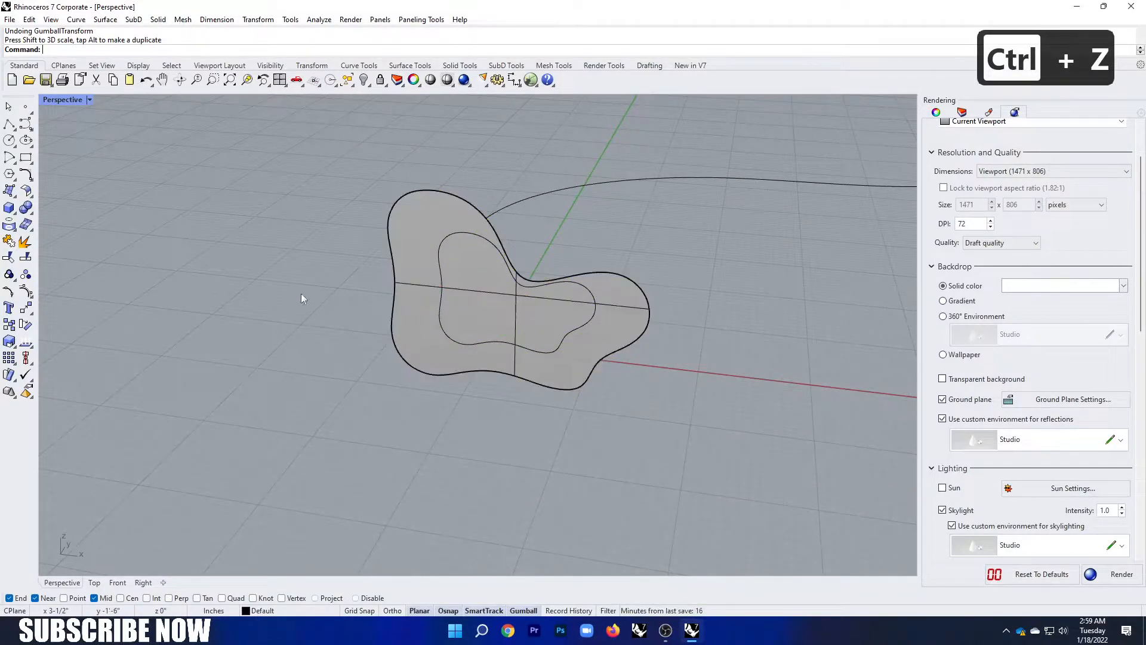
{"action": "left_click", "coordinate": [571, 314]}
{"action": "left_click", "coordinate": [615, 356]}
{"action": "key", "text": "Delete"}
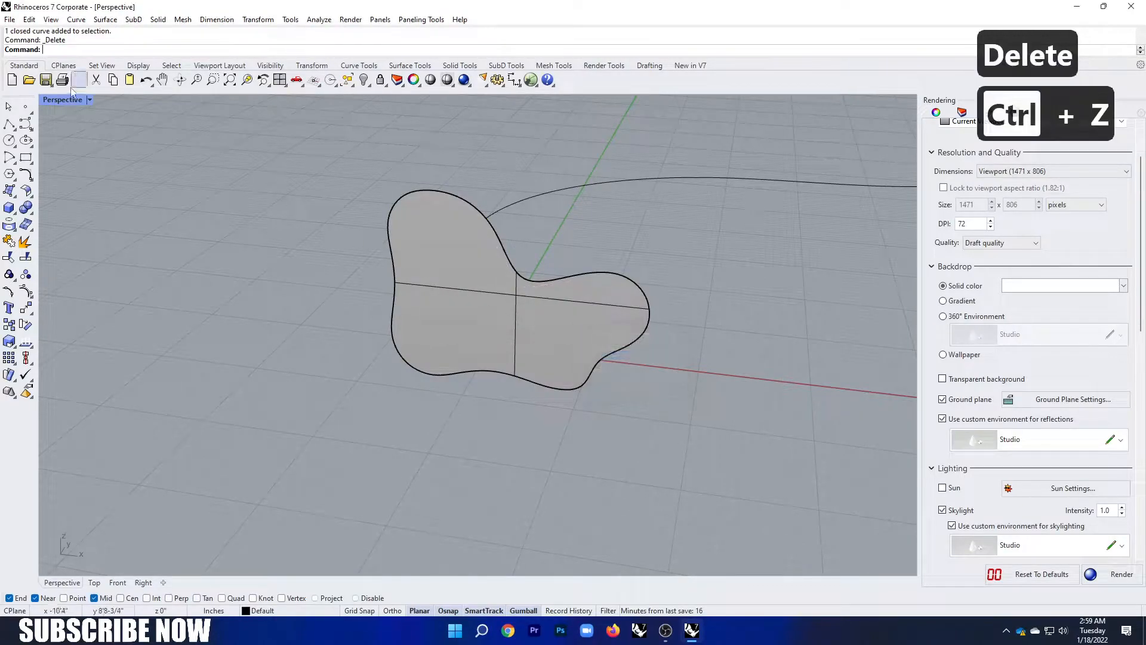
Move the planar surface up in the Front view until its lower edge sits on the X axis.
{"action": "double_click", "coordinate": [63, 101]}
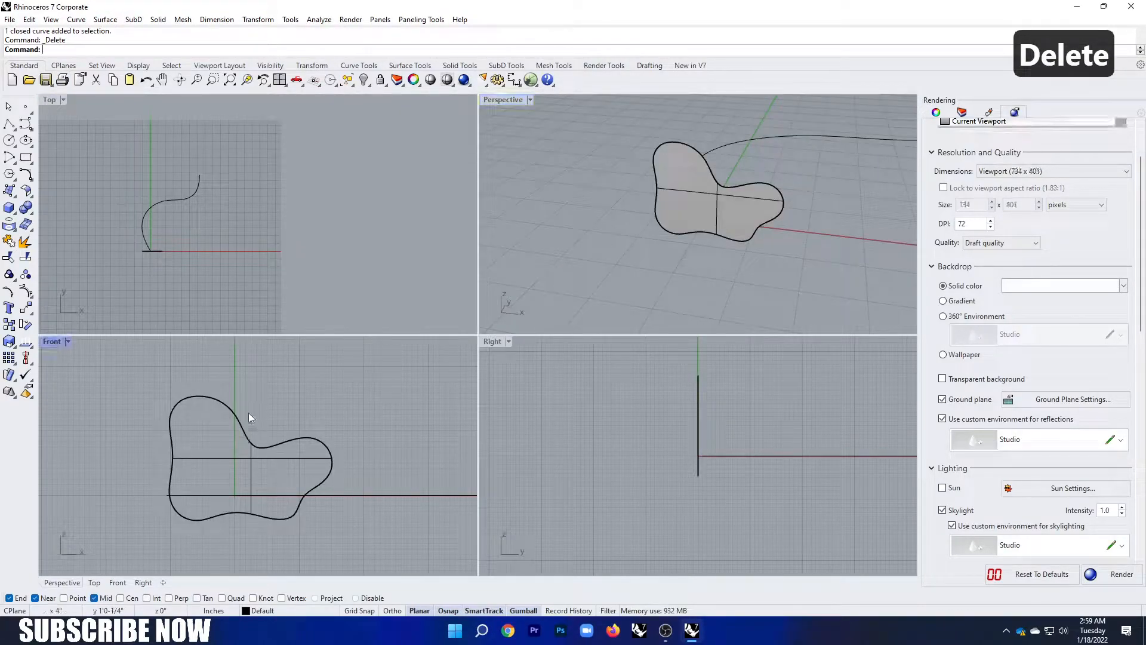
{"action": "left_click", "coordinate": [250, 433]}
{"action": "left_click_drag", "start_coordinate": [248, 414], "coordinate": [252, 384]}
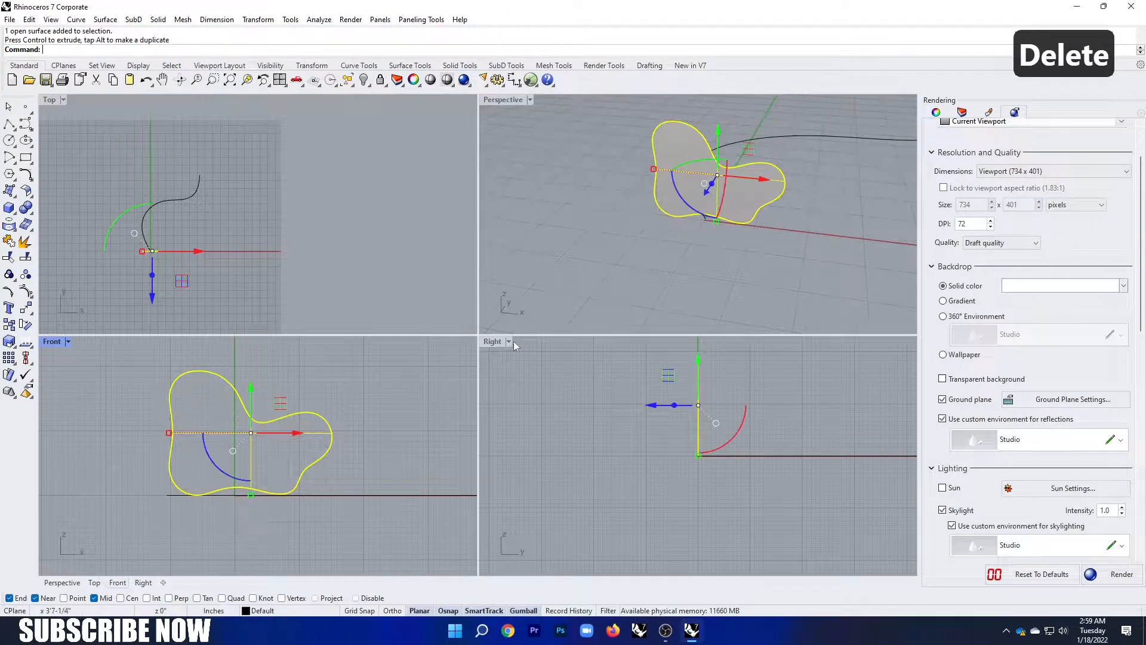
{"action": "left_click", "coordinate": [650, 230]}
Try extruding the raised surface along the Y axis by the previously used distance, and undo it.
{"action": "right_click_drag", "start_coordinate": [651, 230], "coordinate": [610, 263]}
{"action": "scroll", "coordinate": [364, 352], "scroll_direction": "down", "scroll_amount": 3}
{"action": "right_click_drag", "start_coordinate": [703, 200], "coordinate": [660, 179]}
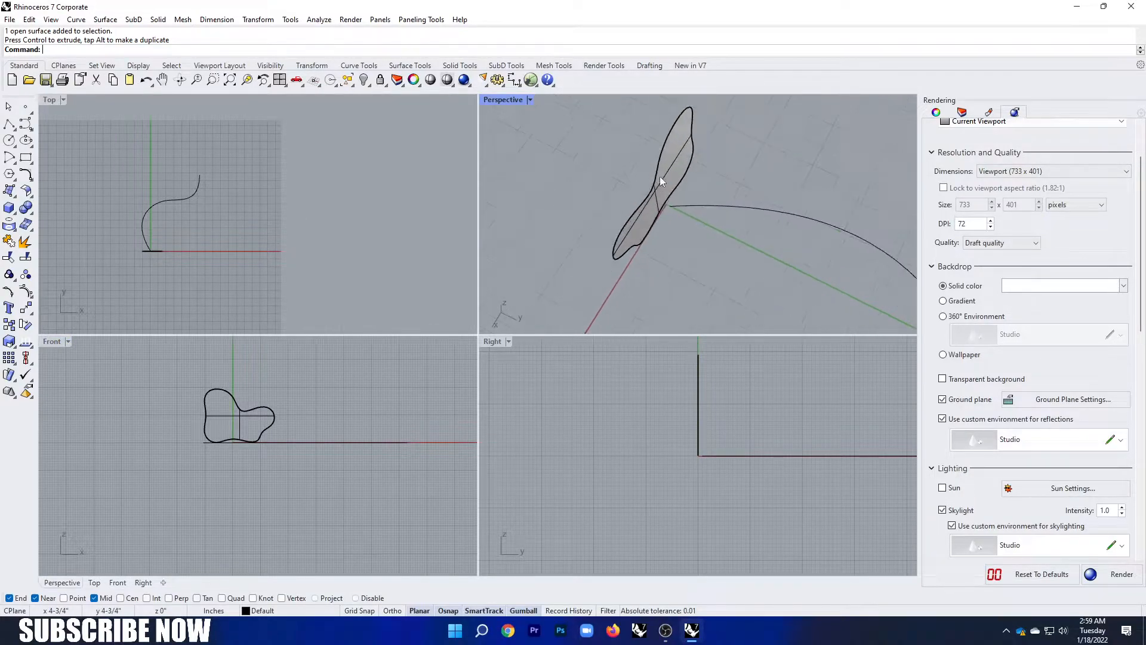
{"action": "left_click", "coordinate": [659, 179]}
{"action": "left_click", "coordinate": [674, 199]}
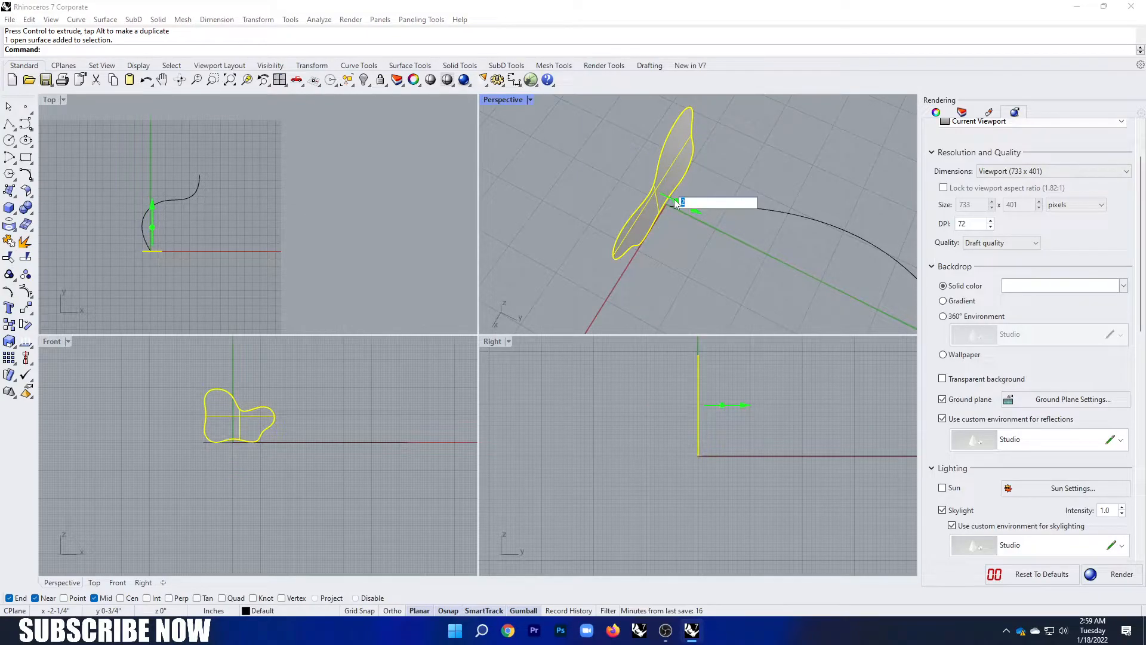
{"action": "key", "text": "Return"}
{"action": "right_click_drag", "start_coordinate": [707, 261], "coordinate": [686, 157]}
{"action": "key", "text": "ctrl+z"}
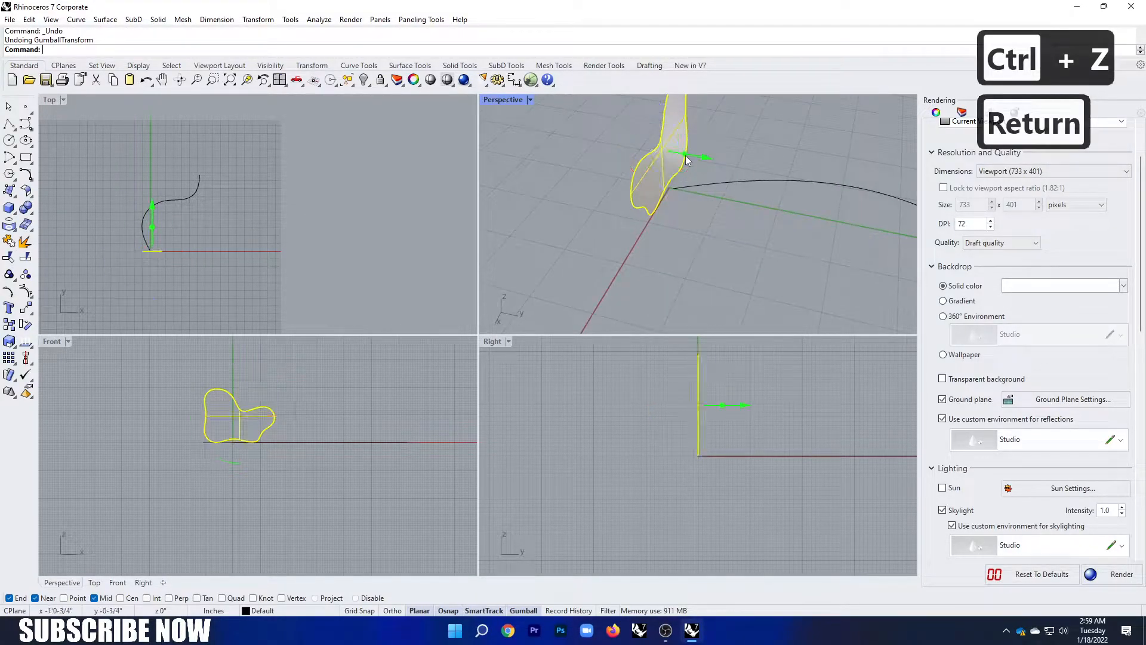
Extrude the raised planar surface 1 inch along the Y axis into a thin solid.
{"action": "left_click", "coordinate": [686, 156]}
{"action": "type", "text": "1"}
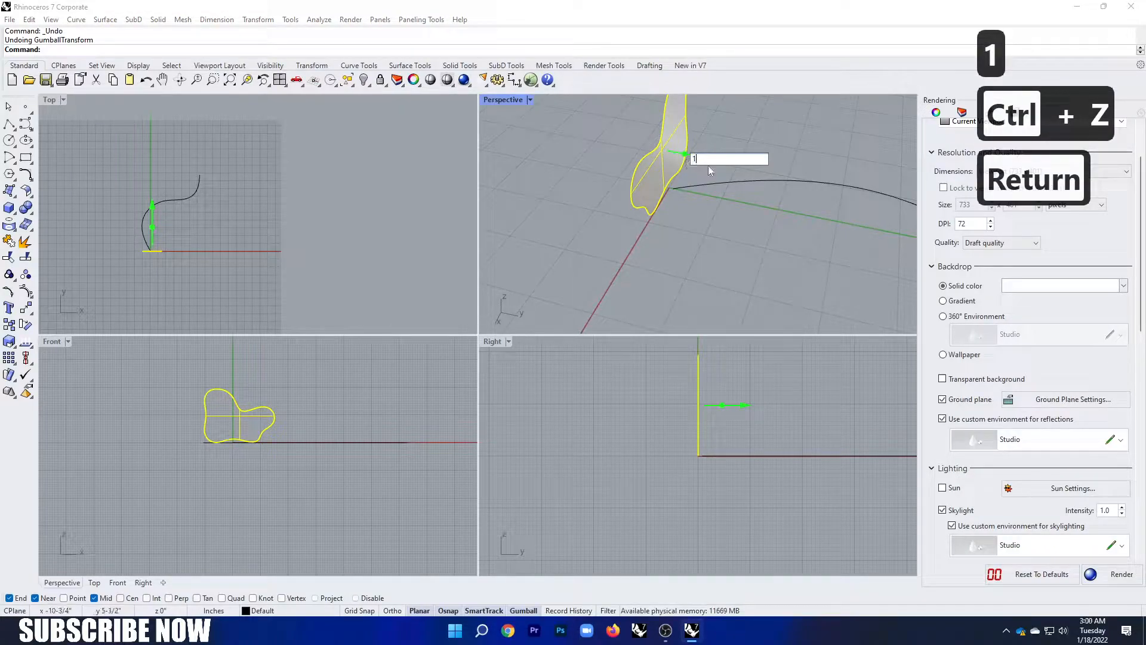
{"action": "key", "text": "Return"}
{"action": "right_click_drag", "start_coordinate": [664, 256], "coordinate": [507, 114]}
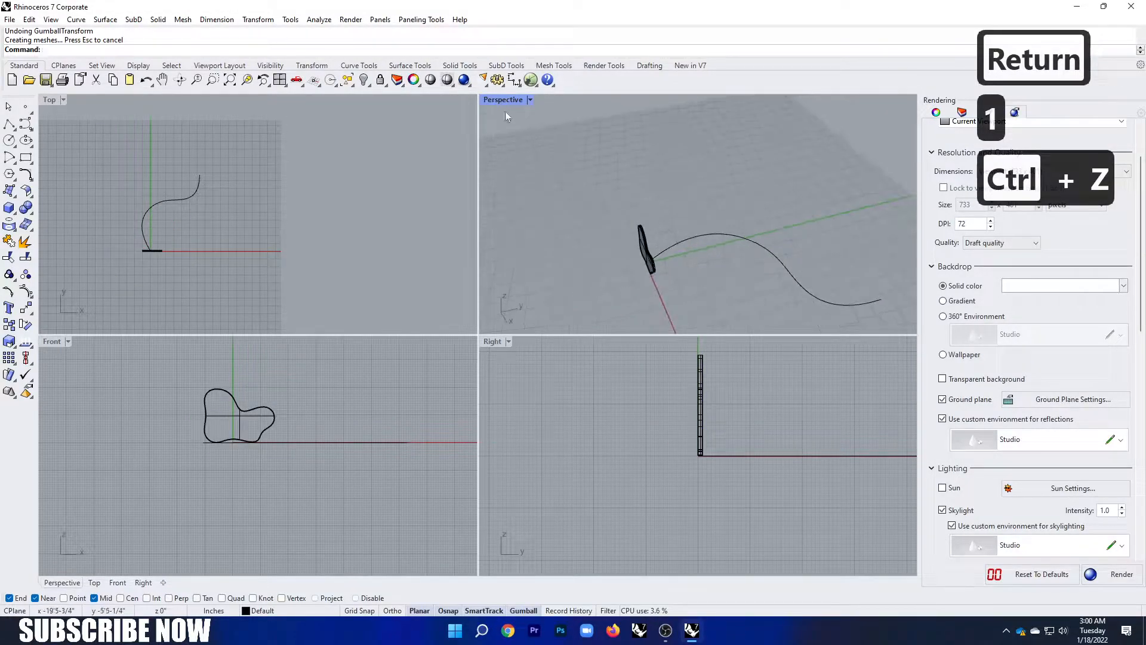
Examine the extruded solid and how it sits at the start of the path curve.
{"action": "double_click", "coordinate": [500, 99]}
{"action": "scroll", "coordinate": [507, 239], "scroll_direction": "down", "scroll_amount": 7}
{"action": "right_click_drag", "start_coordinate": [507, 244], "coordinate": [405, 281]}
{"action": "scroll", "coordinate": [467, 307], "scroll_direction": "up", "scroll_amount": 7}
{"action": "right_click_drag", "start_coordinate": [467, 307], "coordinate": [408, 321]}
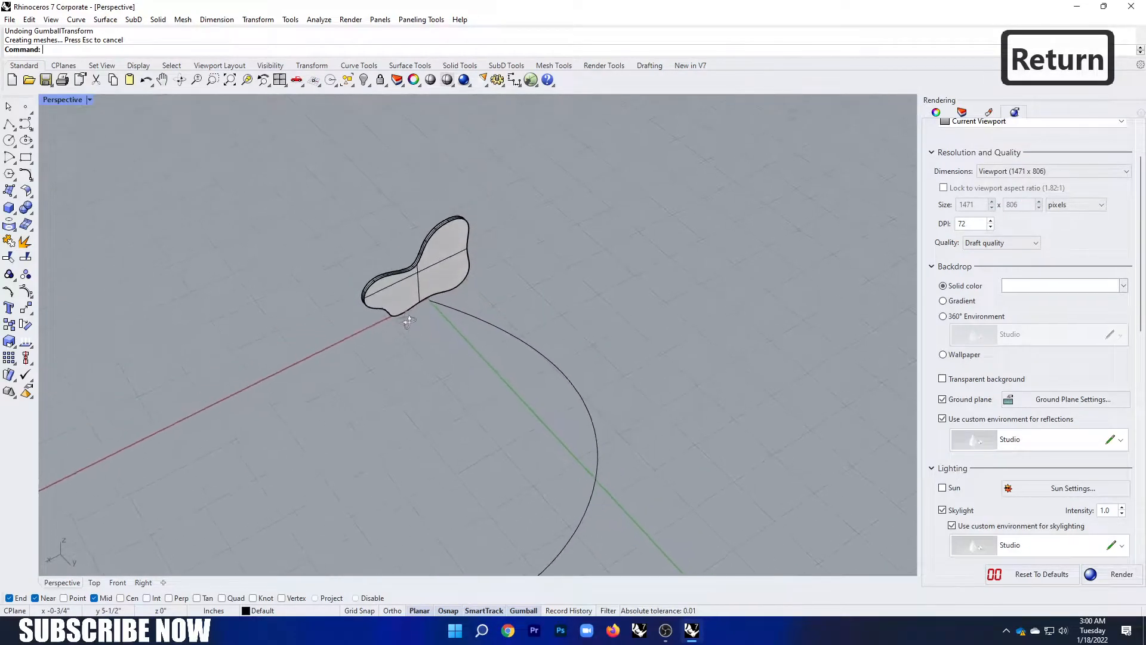
{"action": "scroll", "coordinate": [418, 321], "scroll_direction": "up", "scroll_amount": 4}
{"action": "left_click", "coordinate": [435, 280]}
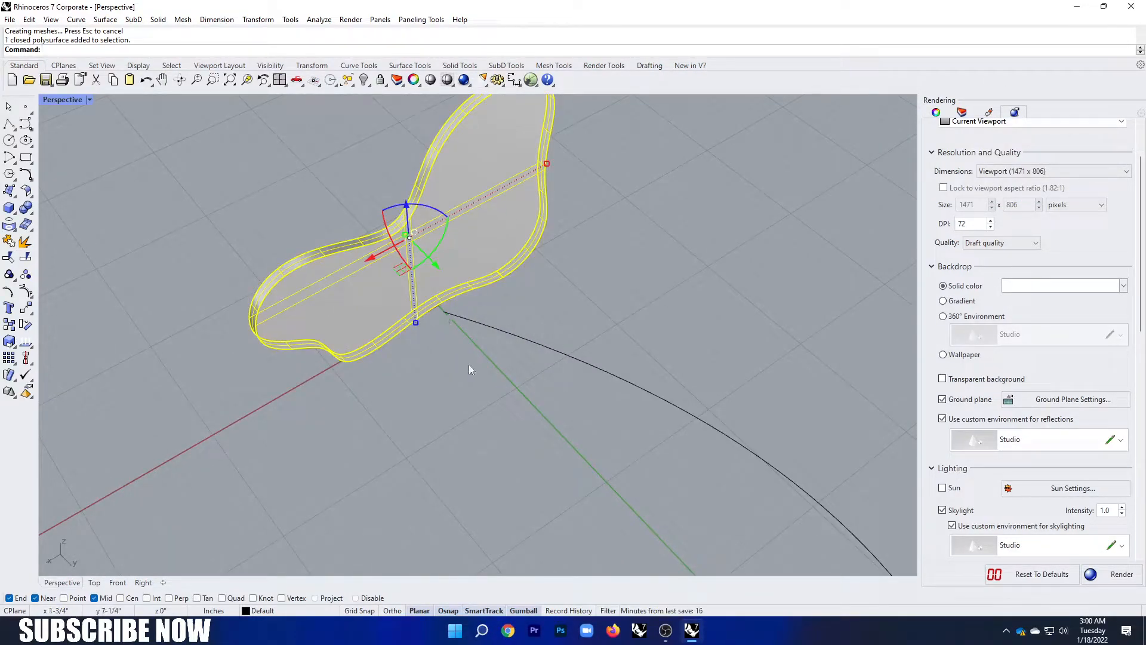
{"action": "left_click", "coordinate": [497, 418]}
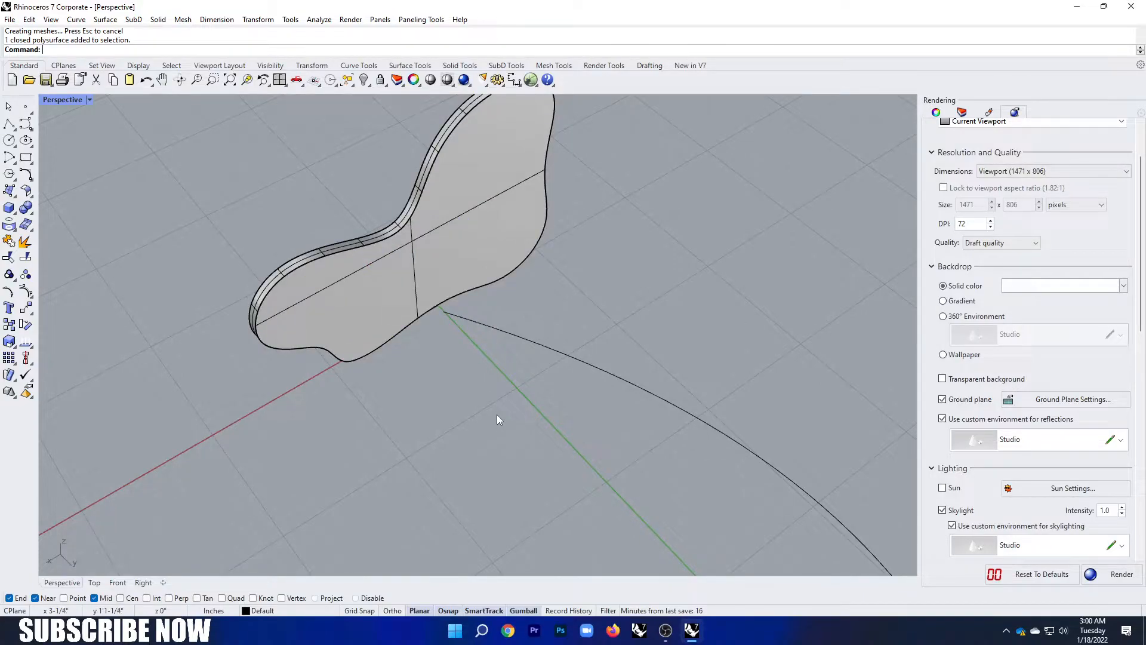
Try arraying the extruded solid along the S-shaped path curve with 15 items in Freeform orientation, and cancel the command.
{"action": "type", "text": "arra"}
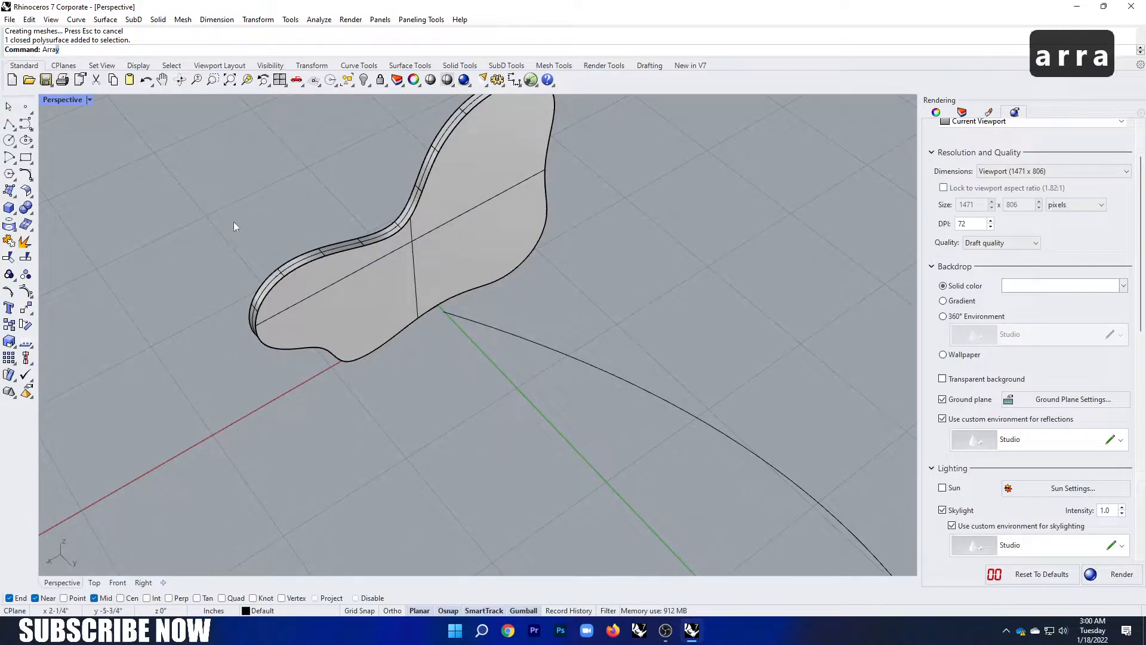
{"action": "left_click", "coordinate": [74, 71]}
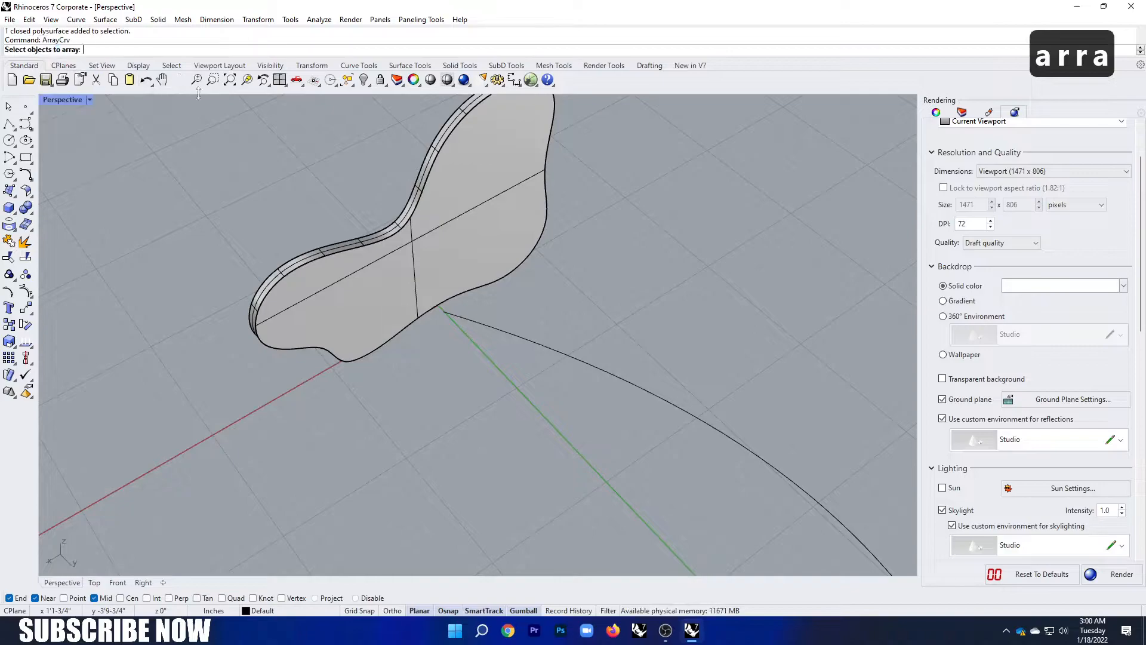
{"action": "left_click", "coordinate": [443, 256]}
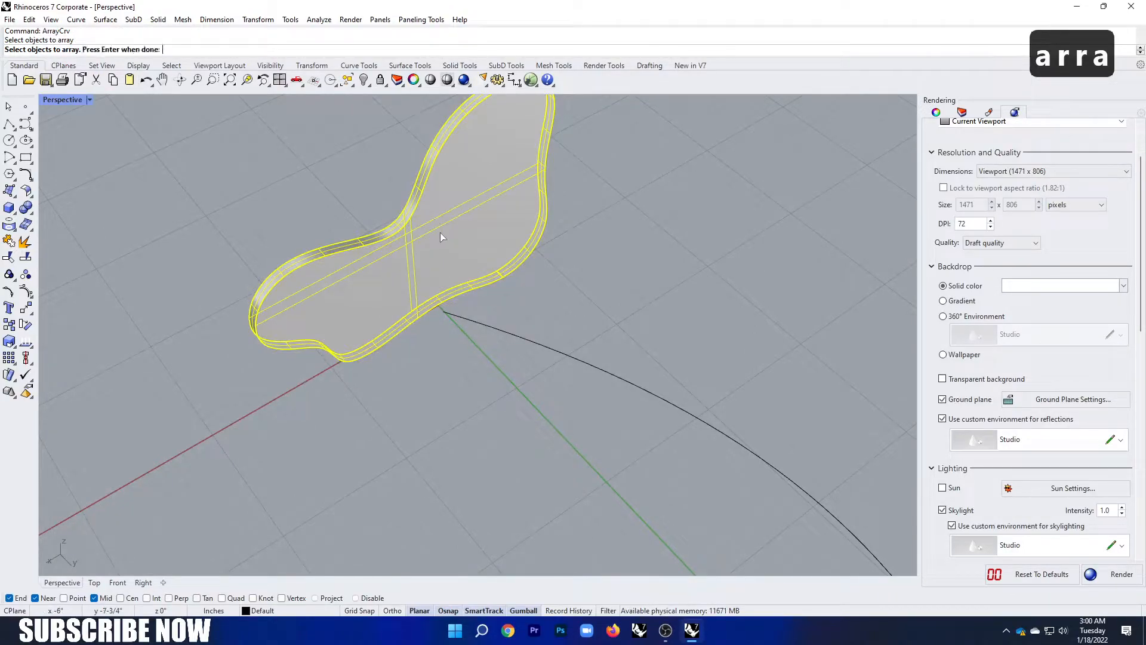
{"action": "key", "text": "Return"}
{"action": "left_click", "coordinate": [514, 337]}
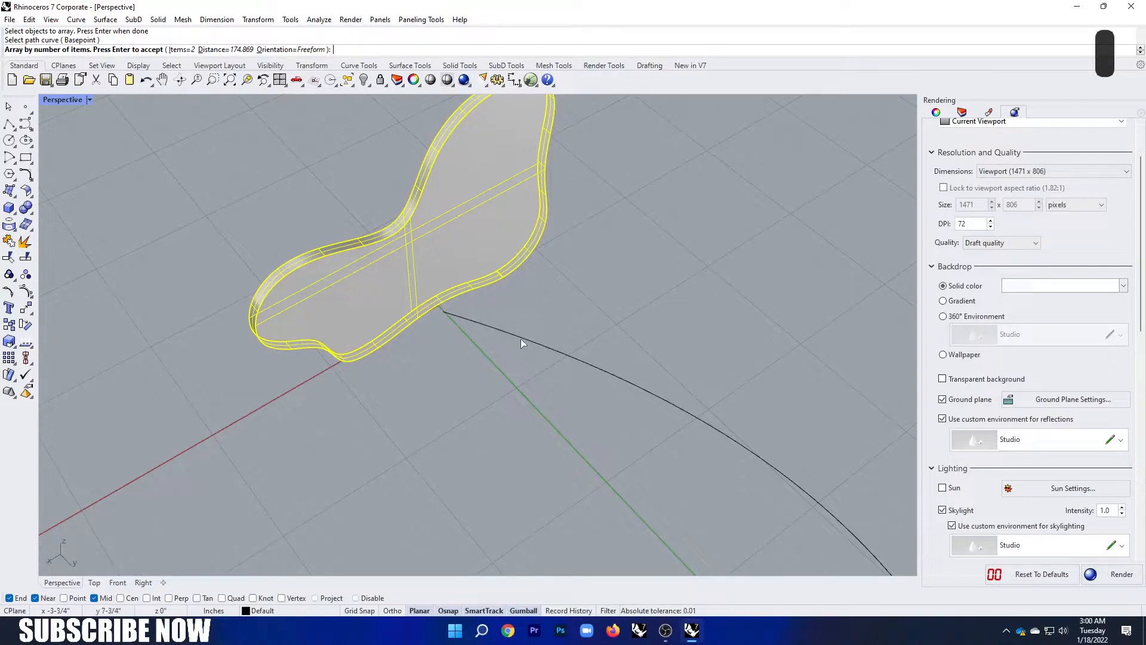
{"action": "scroll", "coordinate": [521, 338], "scroll_direction": "down", "scroll_amount": 5}
{"action": "right_click_drag", "start_coordinate": [446, 294], "coordinate": [525, 328]}
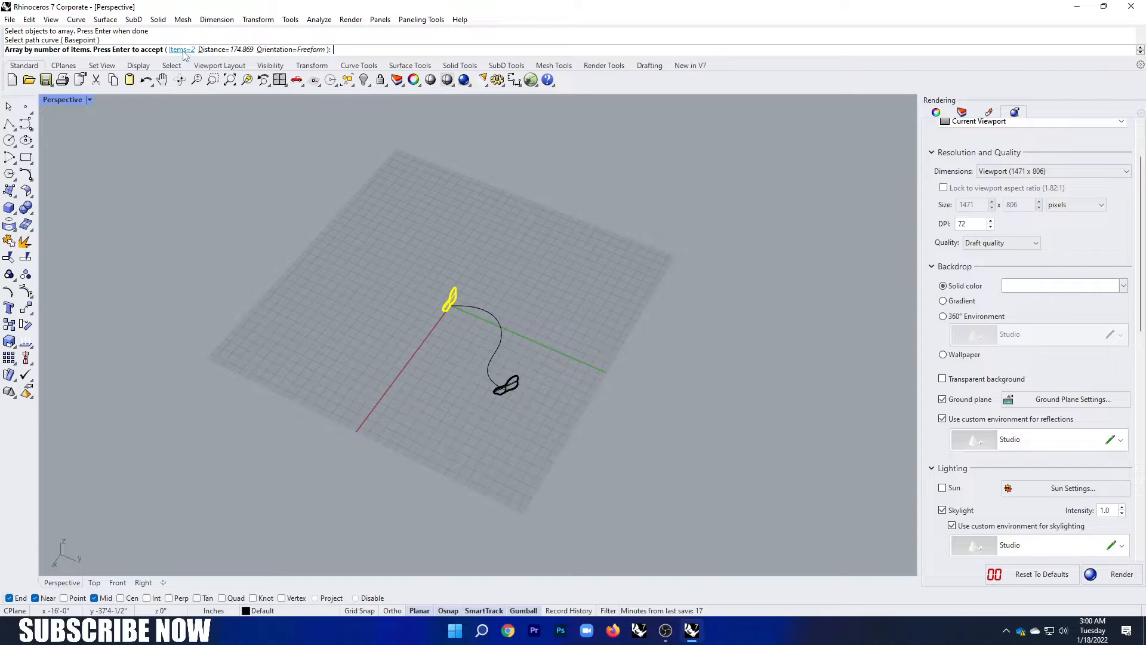
{"action": "left_click", "coordinate": [183, 50]}
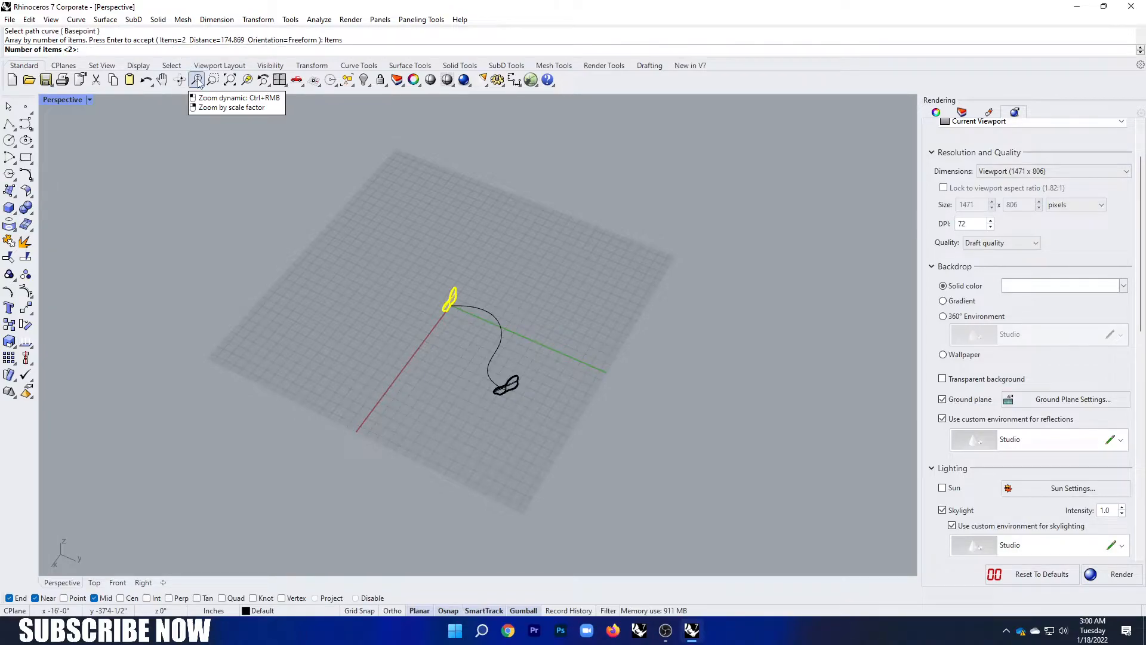
{"action": "type", "text": "15"}
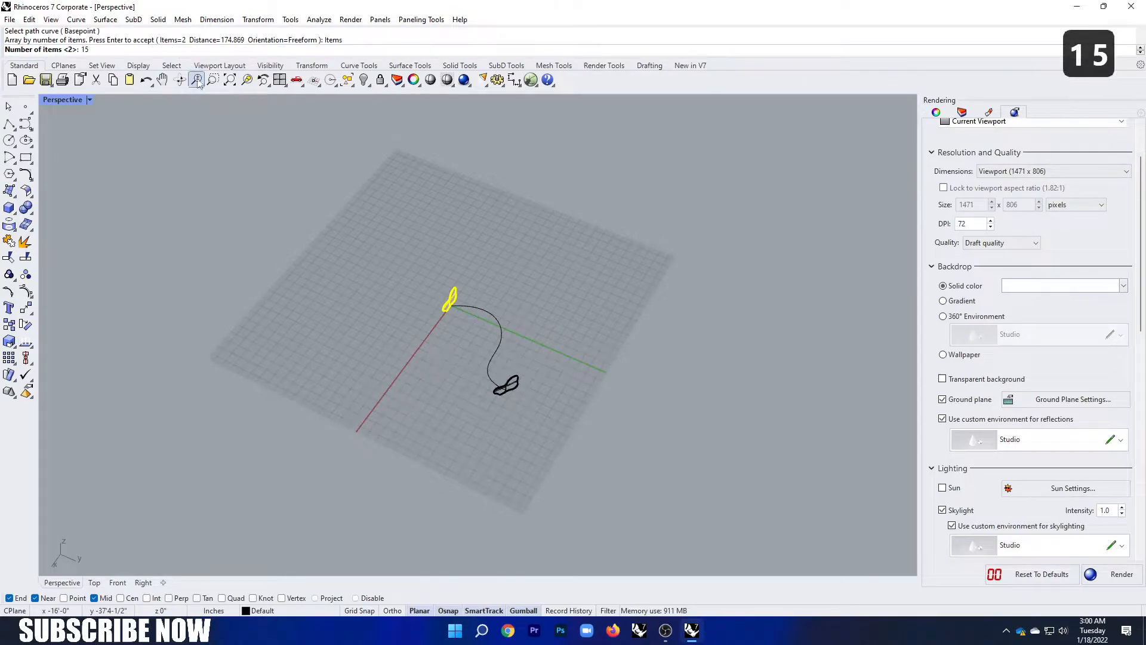
{"action": "key", "text": "Return"}
{"action": "scroll", "coordinate": [502, 337], "scroll_direction": "up", "scroll_amount": 10}
{"action": "right_click_drag", "start_coordinate": [503, 338], "coordinate": [575, 352]}
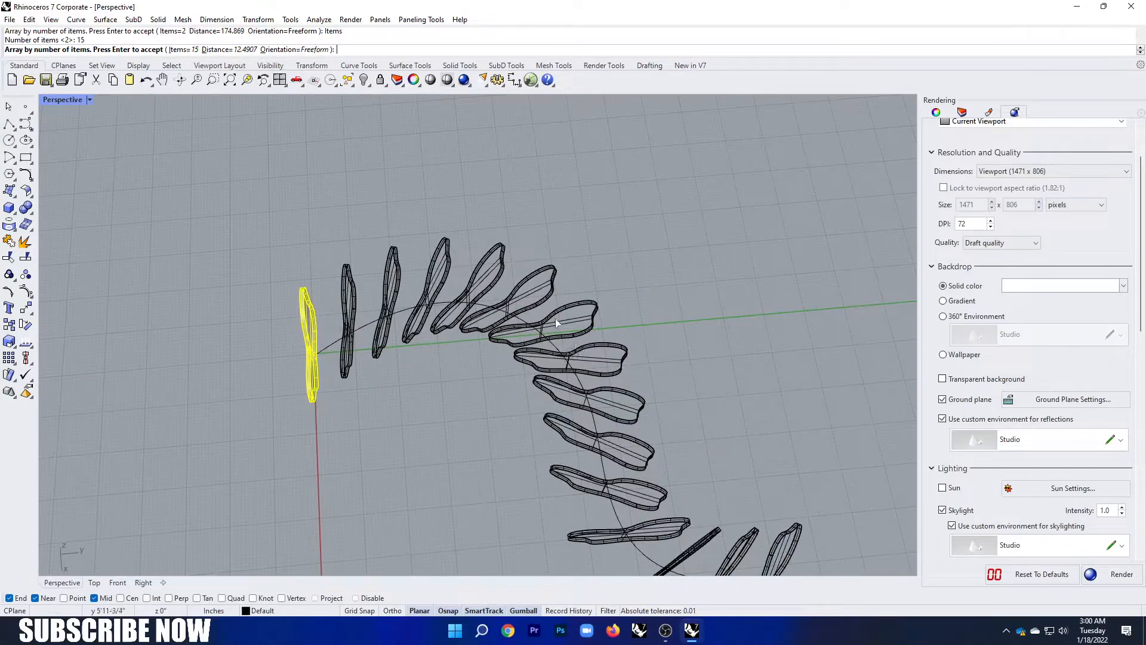
{"action": "key", "text": "Escape"}
{"action": "key", "text": "Escape"}
{"action": "key", "text": "Escape"}
{"action": "key", "text": "Escape"}
Rotate the solid in the Top view until it stands roughly perpendicular to the start of the path curve.
{"action": "right_click_drag", "start_coordinate": [374, 267], "coordinate": [368, 286]}
{"action": "scroll", "coordinate": [341, 310], "scroll_direction": "up", "scroll_amount": 10}
{"action": "scroll", "coordinate": [289, 281], "scroll_direction": "down", "scroll_amount": 10}
{"action": "right_click_drag", "start_coordinate": [289, 281], "coordinate": [219, 275]}
{"action": "scroll", "coordinate": [257, 228], "scroll_direction": "up", "scroll_amount": 11}
{"action": "left_click", "coordinate": [241, 226]}
{"action": "scroll", "coordinate": [241, 226], "scroll_direction": "down", "scroll_amount": 6}
{"action": "right_click_drag", "start_coordinate": [242, 226], "coordinate": [416, 343]}
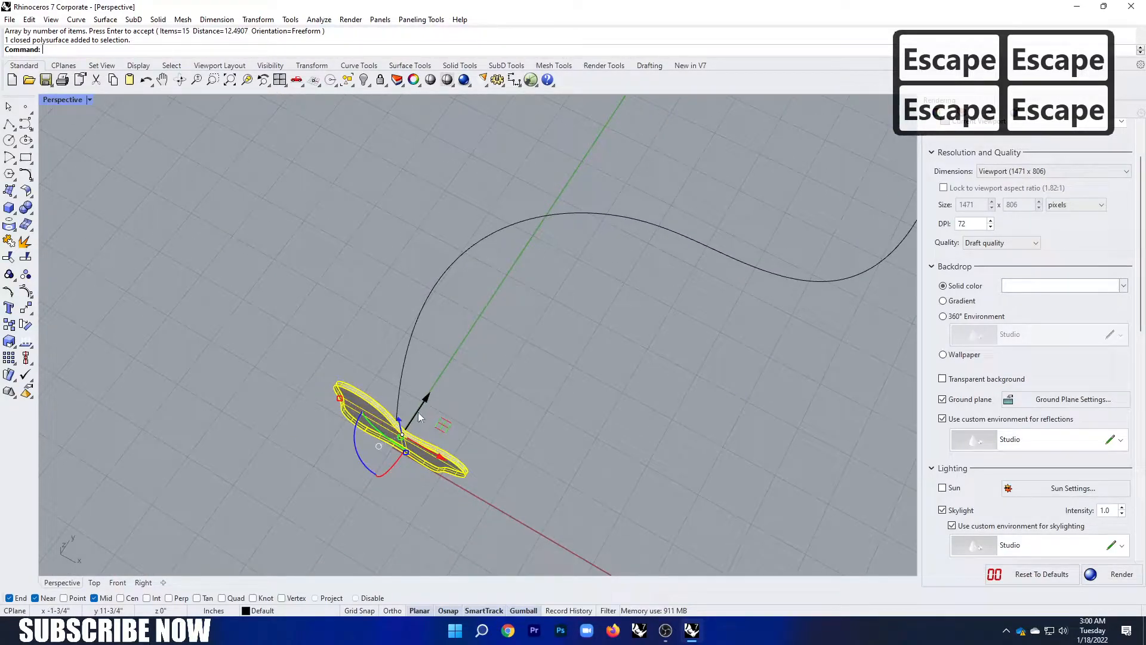
{"action": "double_click", "coordinate": [70, 102]}
{"action": "scroll", "coordinate": [173, 221], "scroll_direction": "up", "scroll_amount": 4}
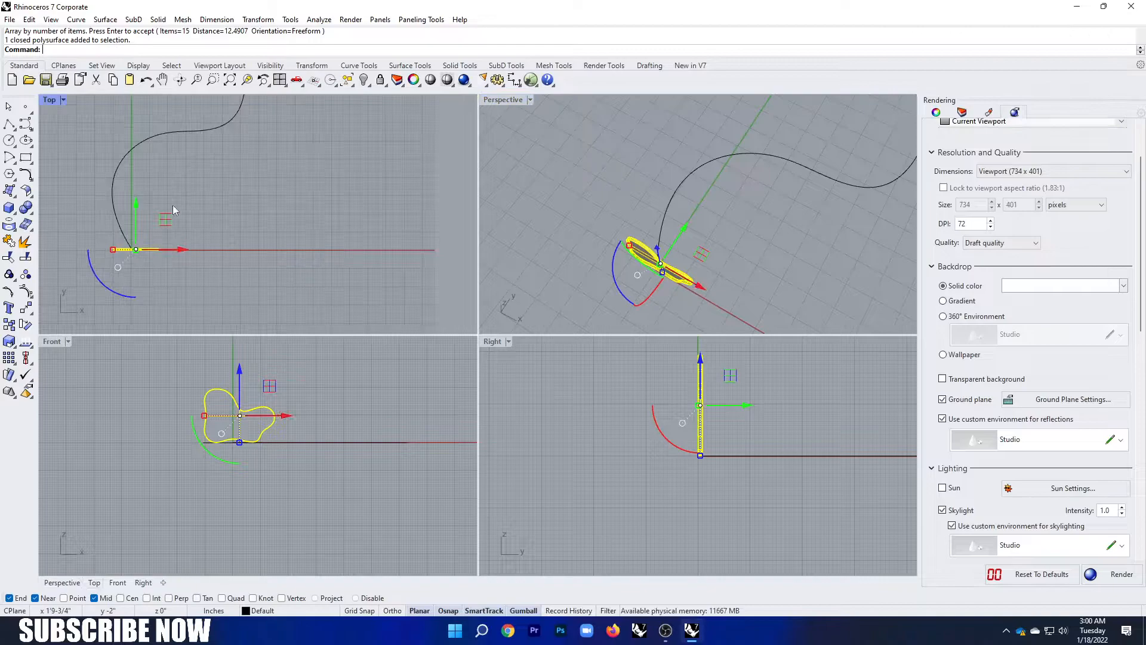
{"action": "left_click", "coordinate": [216, 203]}
{"action": "scroll", "coordinate": [130, 204], "scroll_direction": "up", "scroll_amount": 5}
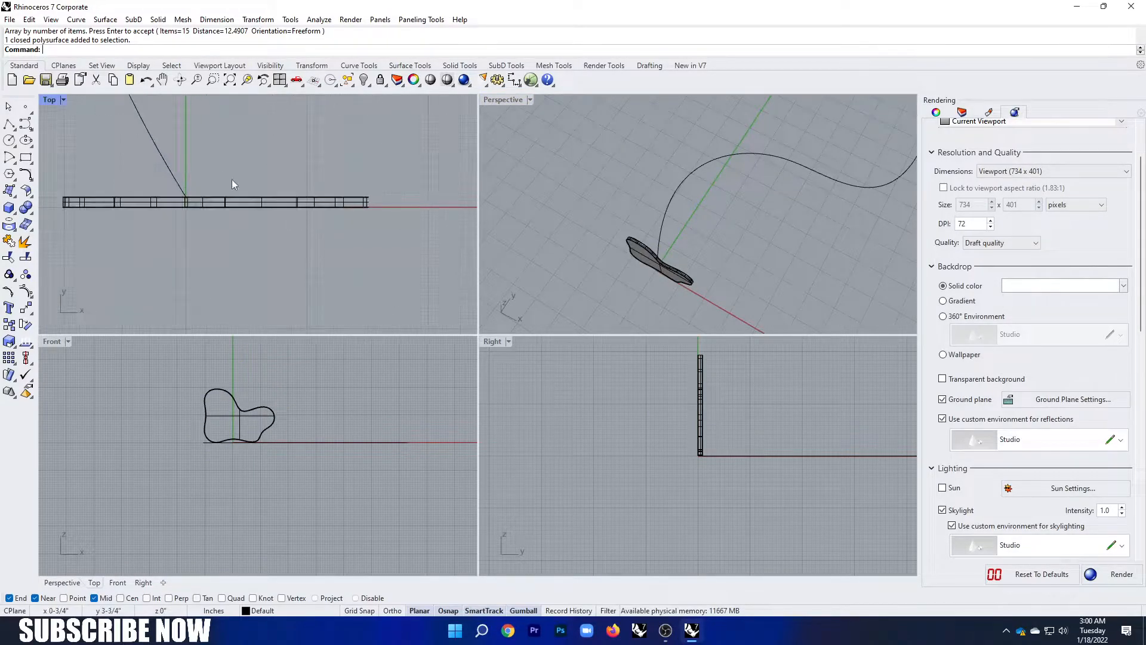
{"action": "left_click", "coordinate": [242, 203]}
{"action": "left_click_drag", "start_coordinate": [179, 232], "coordinate": [199, 251]}
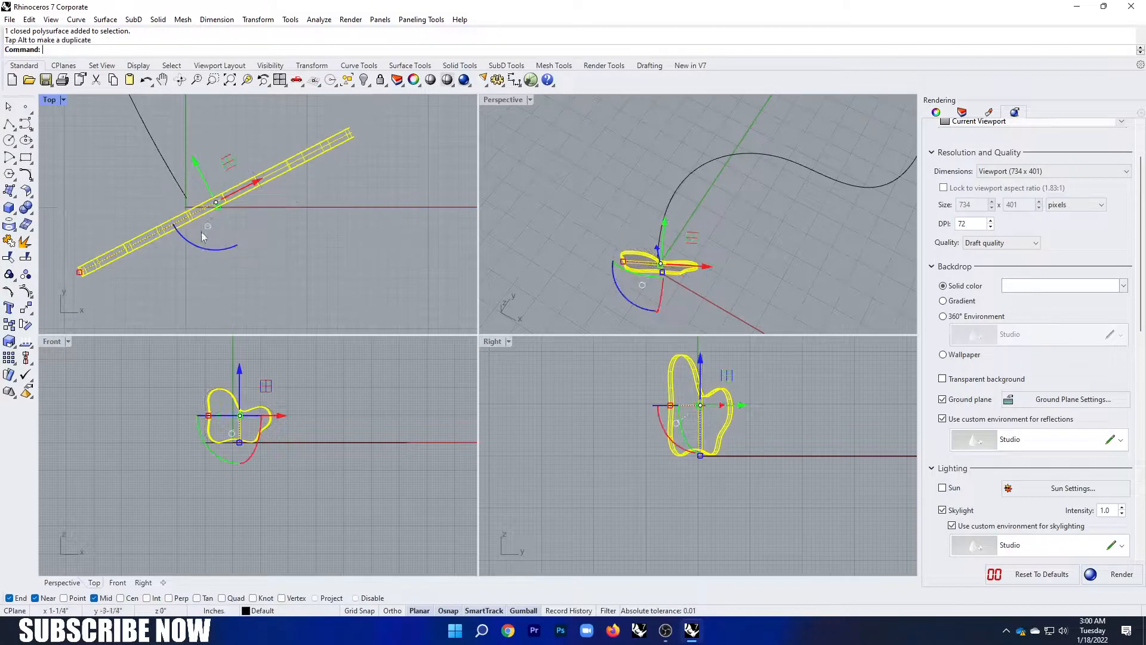
Move the rotated solid in the Top view so its centre lines up with the path curve's start point.
{"action": "left_click_drag", "start_coordinate": [248, 184], "coordinate": [186, 176]}
{"action": "scroll", "coordinate": [186, 177], "scroll_direction": "up", "scroll_amount": 5}
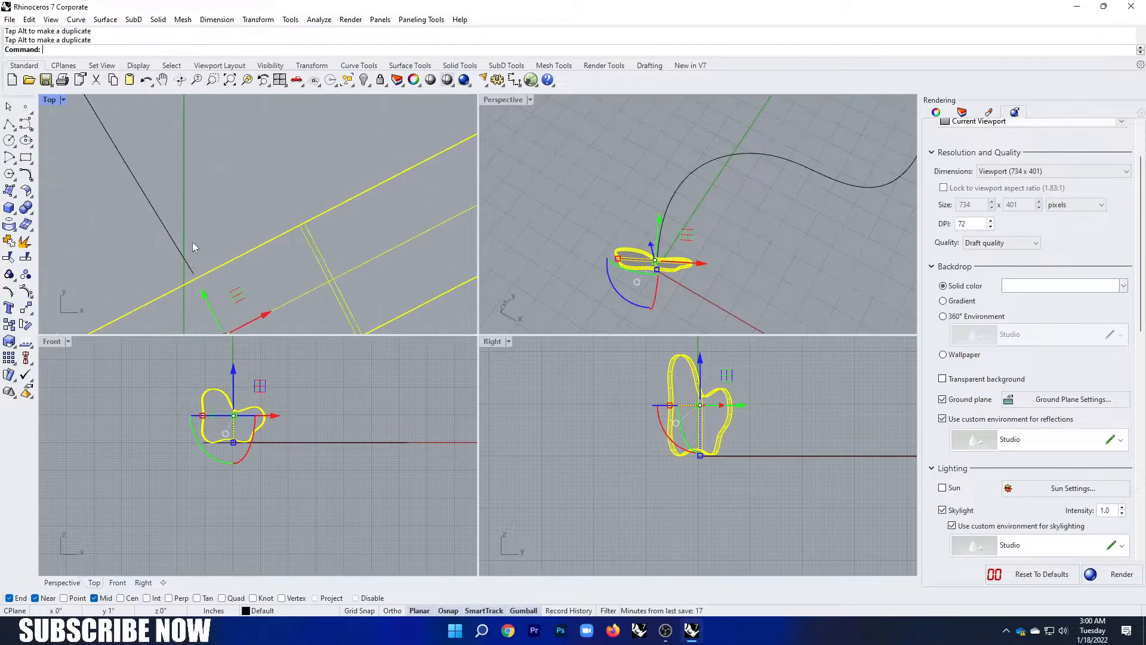
{"action": "left_click_drag", "start_coordinate": [176, 303], "coordinate": [197, 212]}
{"action": "scroll", "coordinate": [178, 299], "scroll_direction": "up", "scroll_amount": 3}
{"action": "scroll", "coordinate": [190, 221], "scroll_direction": "up", "scroll_amount": 10}
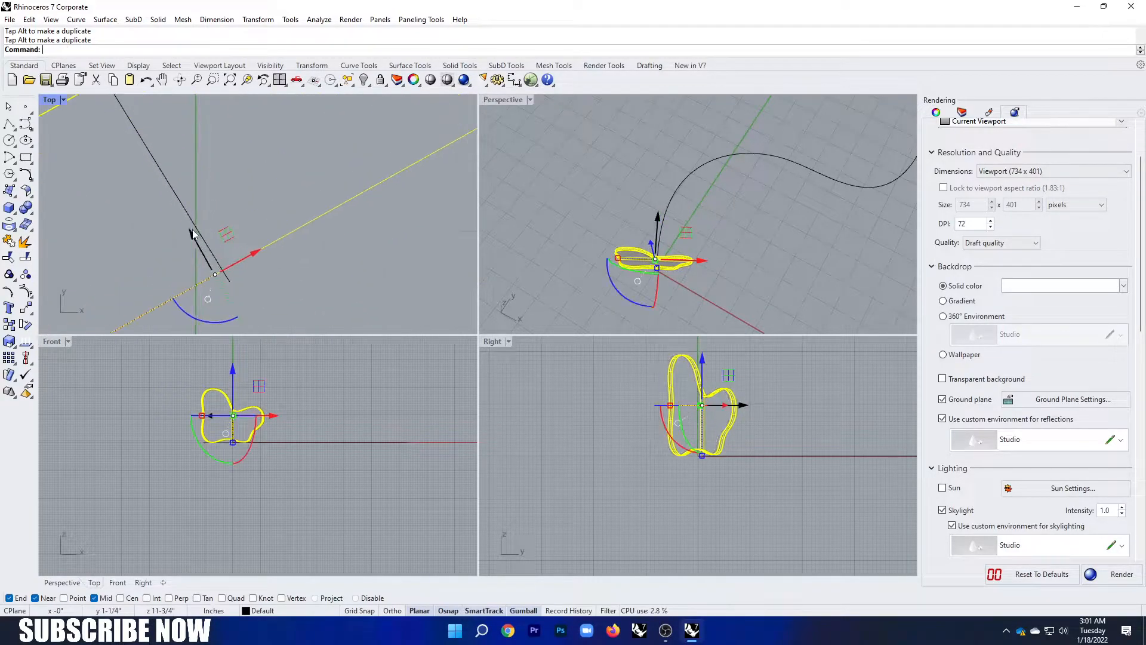
Fine-tune the solid's rotation and position so it sits square and centred on the path curve's start, and deselect it.
{"action": "left_click_drag", "start_coordinate": [203, 314], "coordinate": [203, 323]}
{"action": "left_click_drag", "start_coordinate": [249, 251], "coordinate": [260, 248]}
{"action": "left_click_drag", "start_coordinate": [212, 318], "coordinate": [208, 317]}
{"action": "left_click", "coordinate": [257, 184]}
{"action": "left_click", "coordinate": [206, 284]}
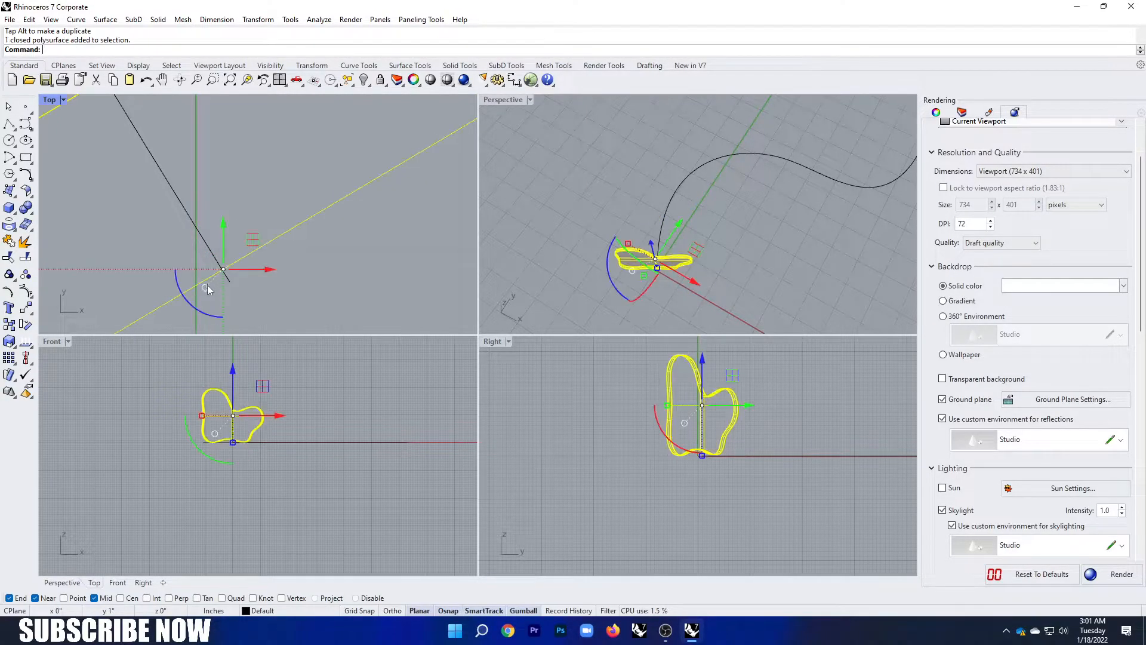
{"action": "left_click", "coordinate": [267, 184]}
{"action": "left_click", "coordinate": [295, 224]}
{"action": "scroll", "coordinate": [278, 213], "scroll_direction": "down", "scroll_amount": 15}
{"action": "scroll", "coordinate": [278, 215], "scroll_direction": "up", "scroll_amount": 2}
{"action": "key", "text": "Escape"}
{"action": "key", "text": "Escape"}
{"action": "key", "text": "Escape"}
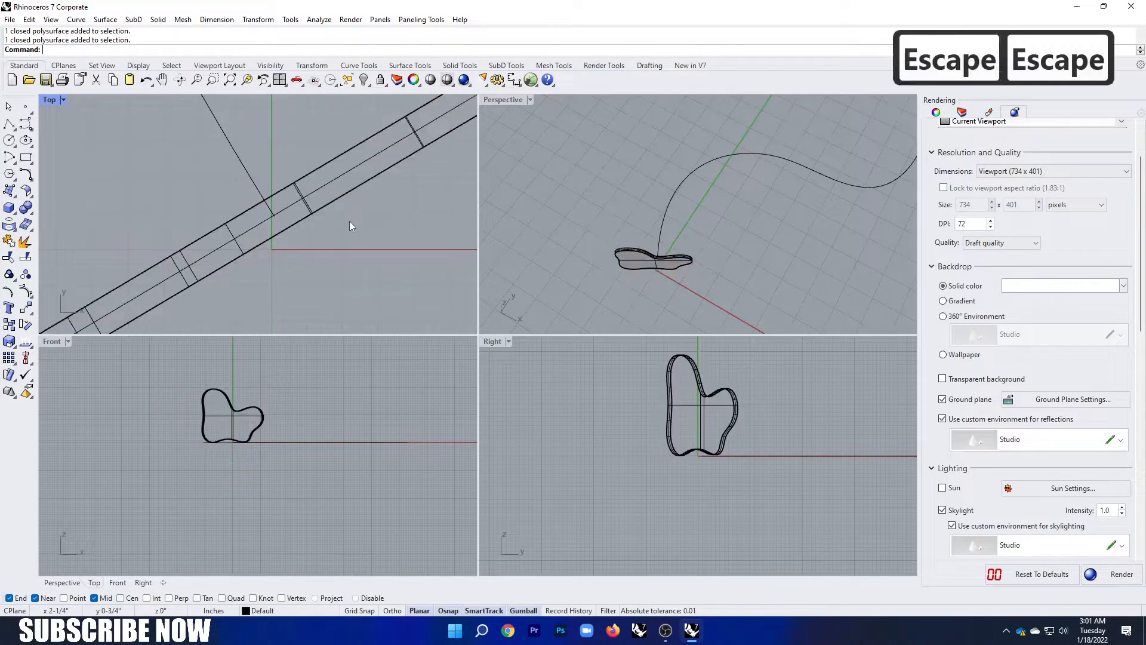
{"action": "scroll", "coordinate": [347, 192], "scroll_direction": "down", "scroll_amount": 5}
{"action": "scroll", "coordinate": [347, 192], "scroll_direction": "down", "scroll_amount": 10}
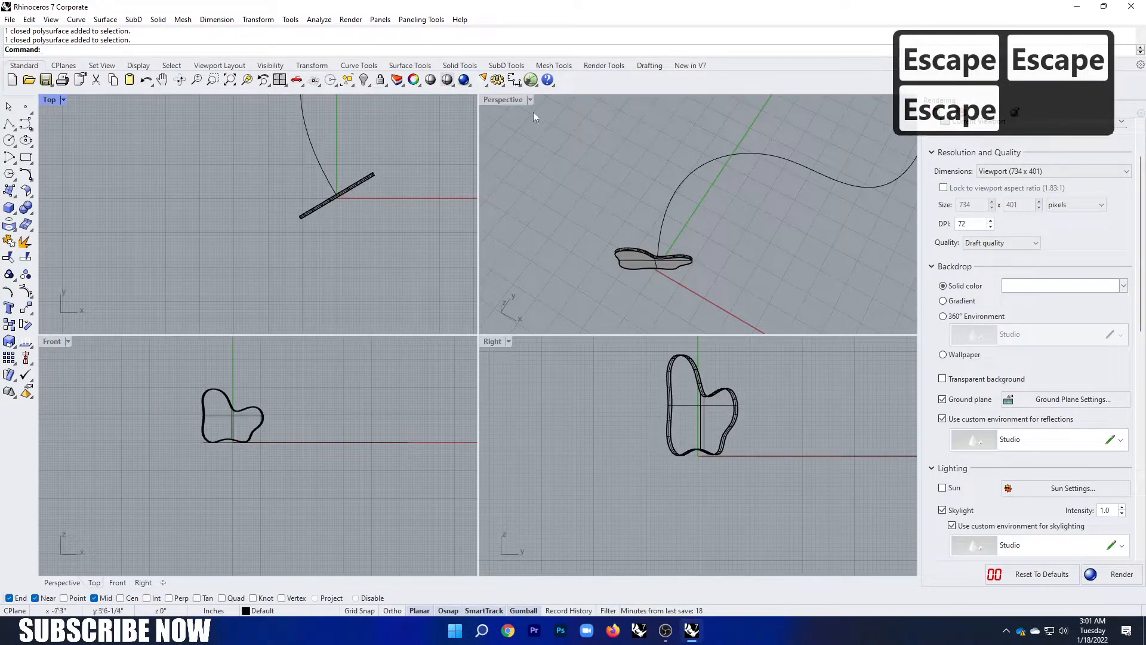
Measure the total length of the S-shaped path curve.
{"action": "double_click", "coordinate": [510, 100]}
{"action": "right_click_drag", "start_coordinate": [597, 252], "coordinate": [456, 174]}
{"action": "scroll", "coordinate": [375, 235], "scroll_direction": "up", "scroll_amount": 12}
{"action": "right_click_drag", "start_coordinate": [375, 235], "coordinate": [341, 356]}
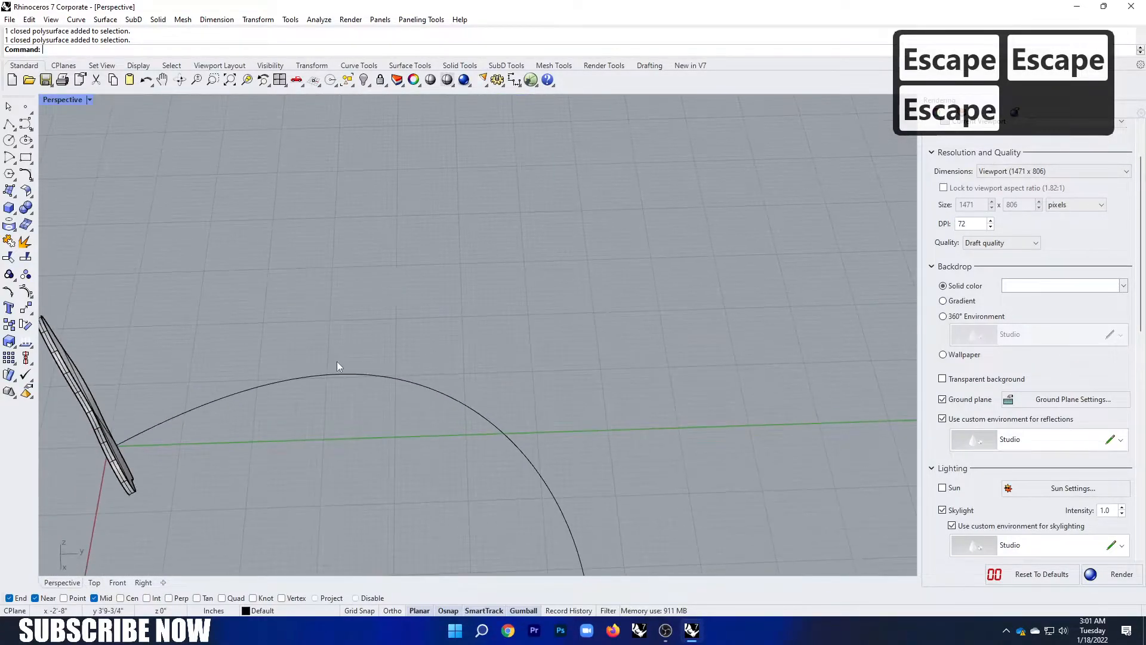
{"action": "scroll", "coordinate": [334, 343], "scroll_direction": "down", "scroll_amount": 9}
{"action": "left_click", "coordinate": [330, 352]}
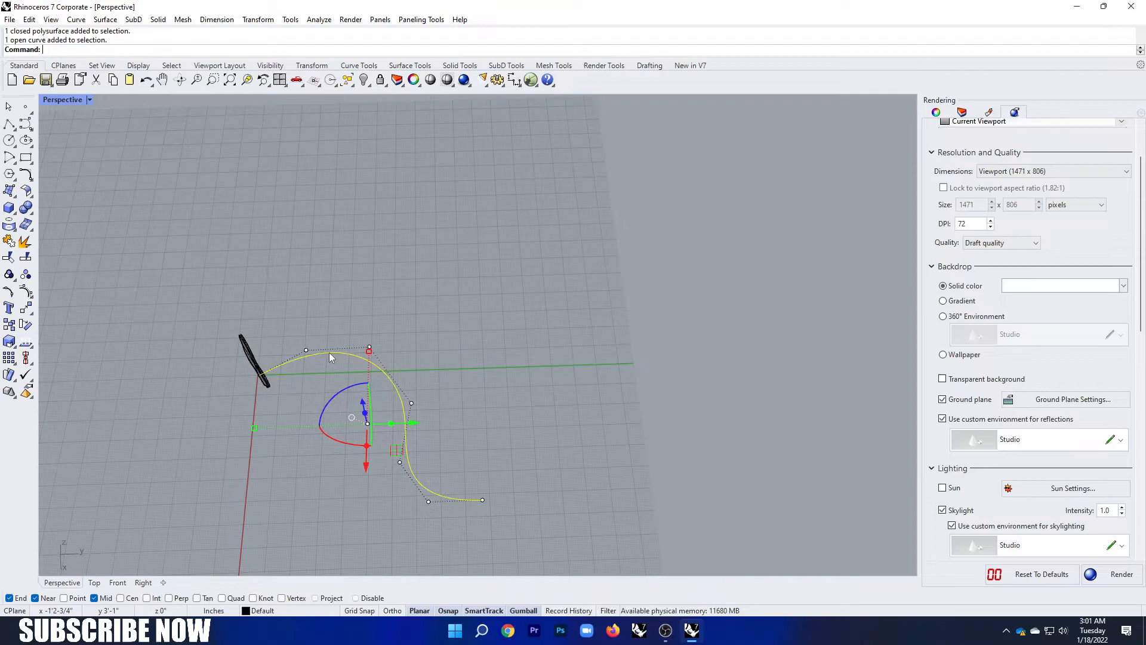
{"action": "type", "text": "len"}
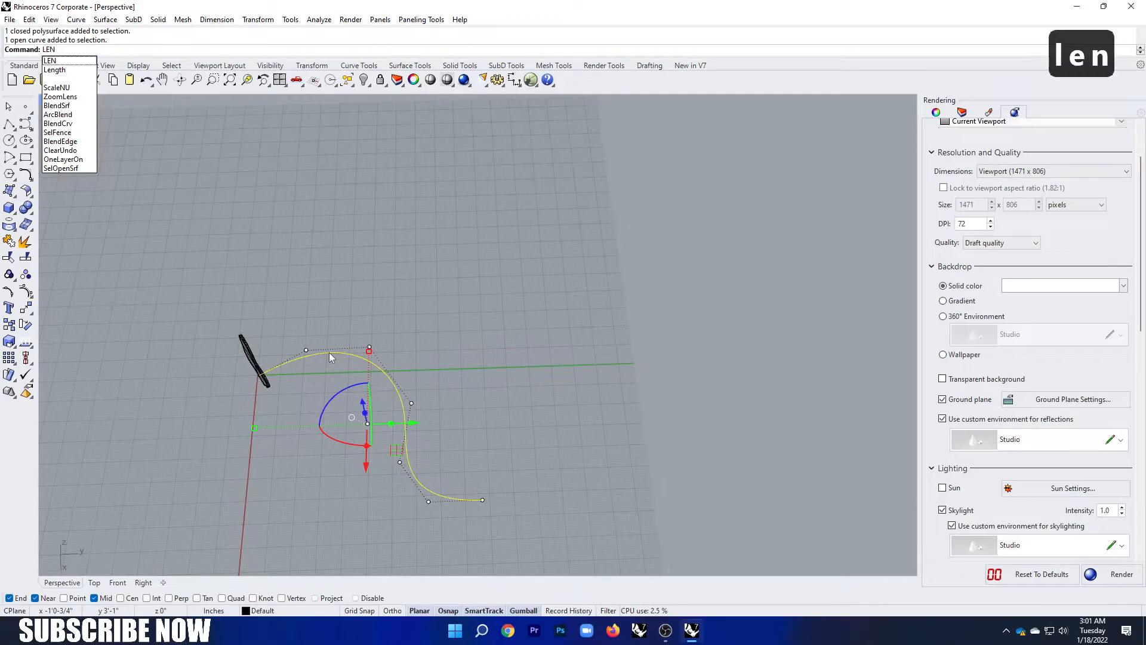
{"action": "key", "text": "Down"}
{"action": "key", "text": "Down"}
{"action": "key", "text": "Down"}
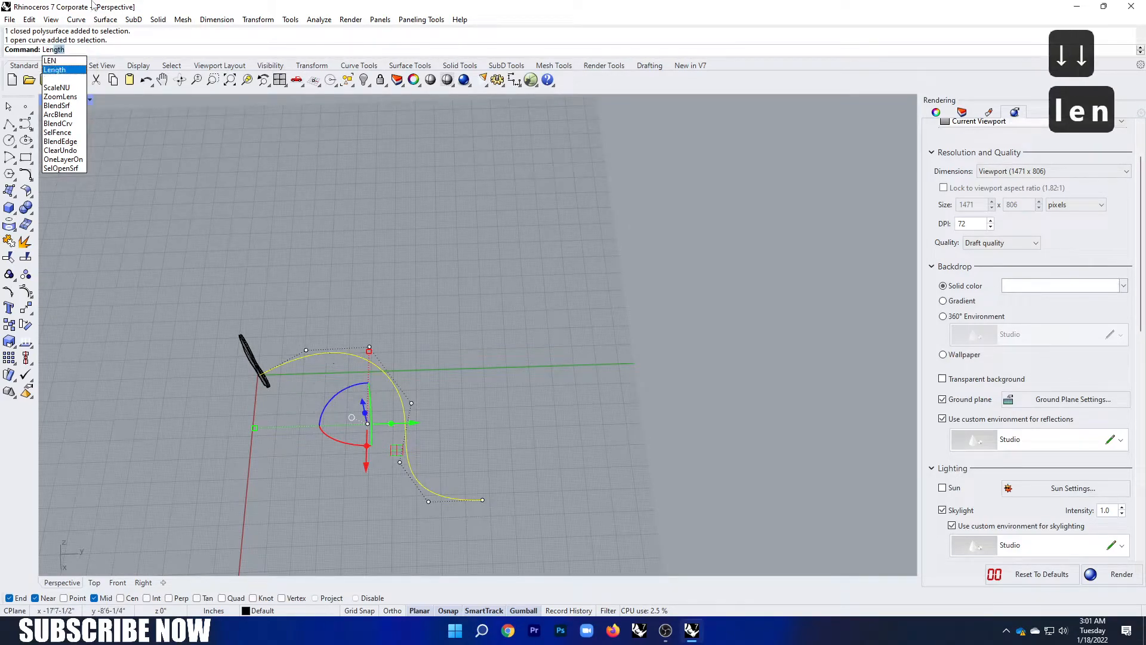
{"action": "left_click", "coordinate": [59, 72]}
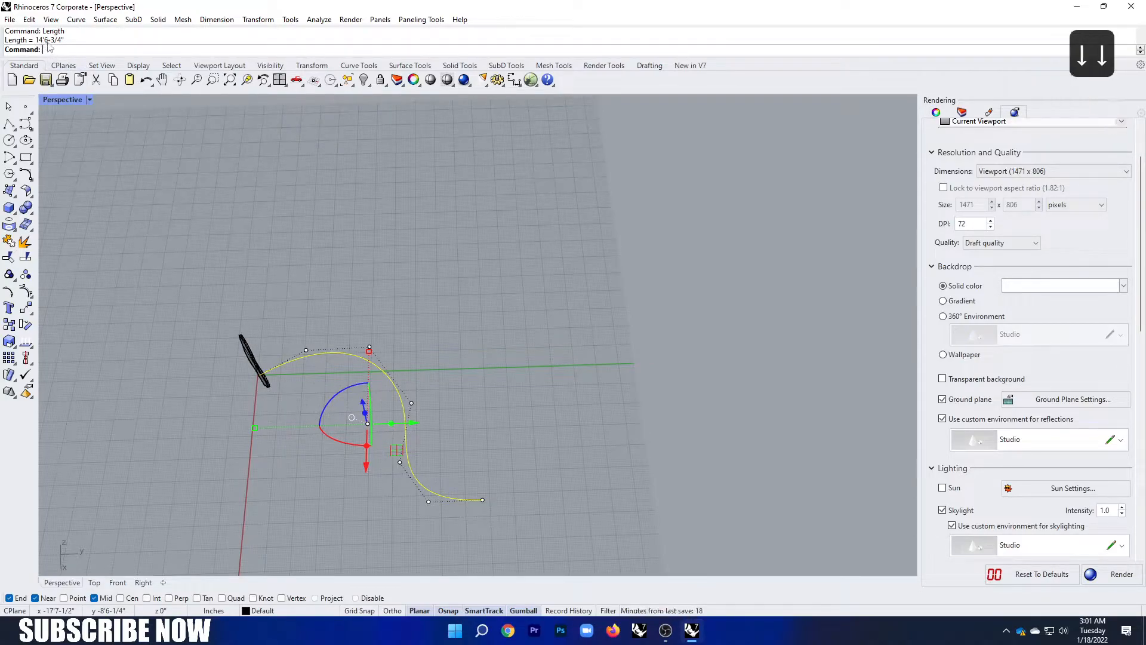
{"action": "left_click", "coordinate": [165, 208]}
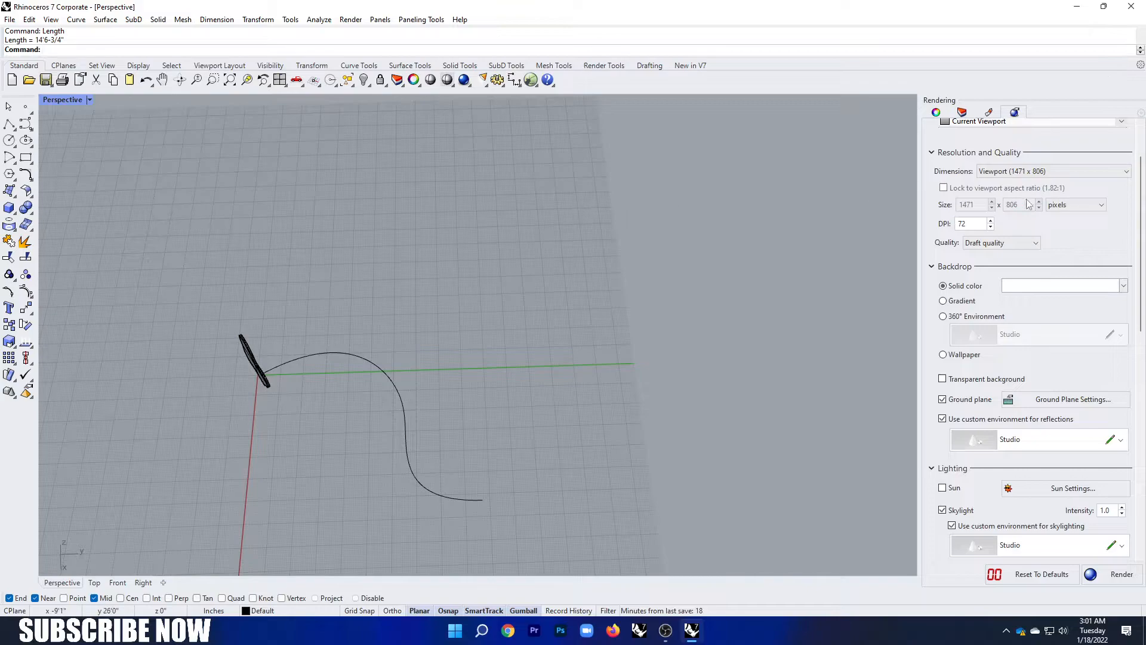
Start an array along a curve with the realigned solid as the object and the S-shaped curve as the path.
{"action": "scroll", "coordinate": [1020, 204], "scroll_direction": "up", "scroll_amount": 3}
{"action": "scroll", "coordinate": [311, 238], "scroll_direction": "up", "scroll_amount": 8}
{"action": "scroll", "coordinate": [360, 174], "scroll_direction": "down", "scroll_amount": 8}
{"action": "right_click_drag", "start_coordinate": [352, 316], "coordinate": [280, 275]}
{"action": "scroll", "coordinate": [280, 275], "scroll_direction": "up", "scroll_amount": 5}
{"action": "left_click", "coordinate": [289, 273]}
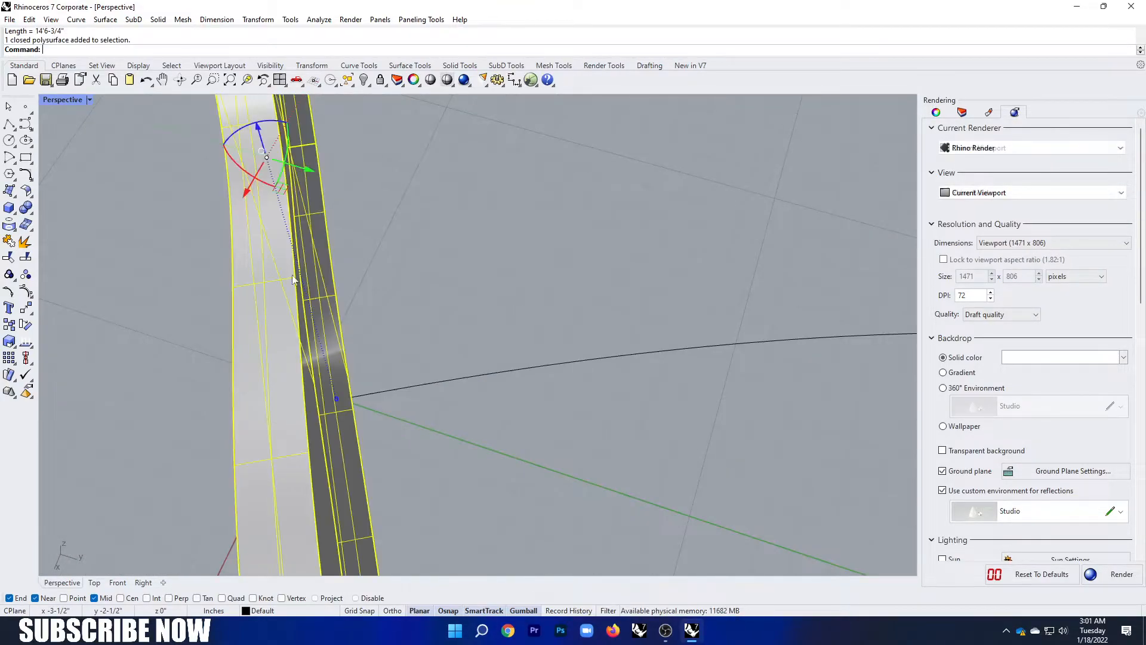
{"action": "scroll", "coordinate": [388, 295], "scroll_direction": "down", "scroll_amount": 5}
{"action": "type", "text": "arra"}
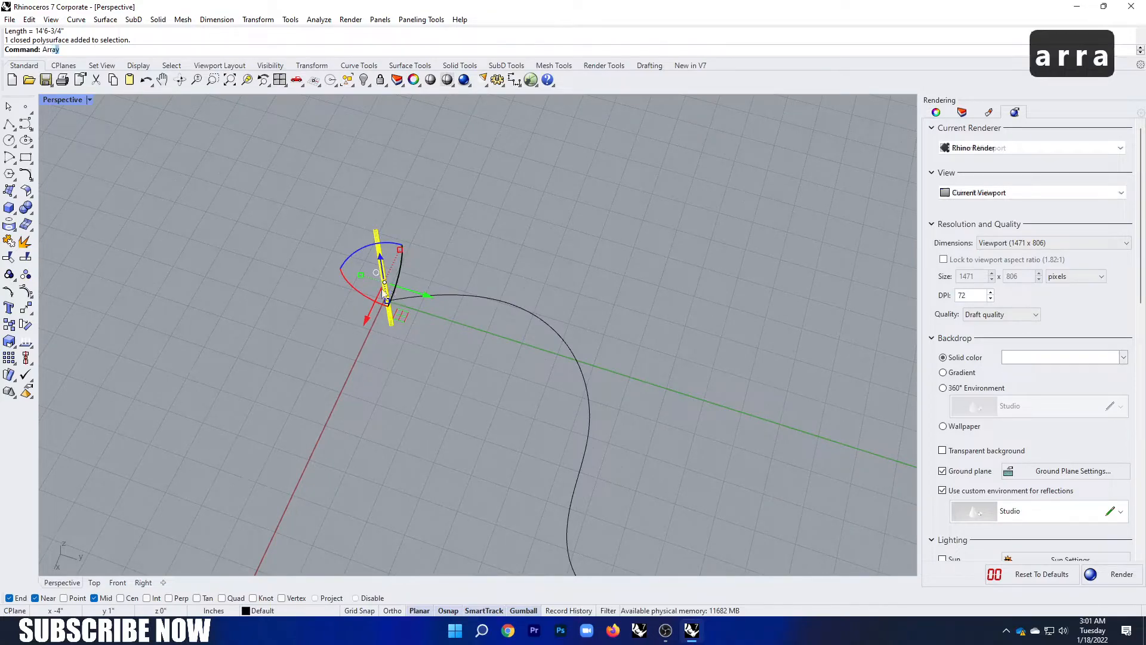
{"action": "left_click", "coordinate": [69, 70]}
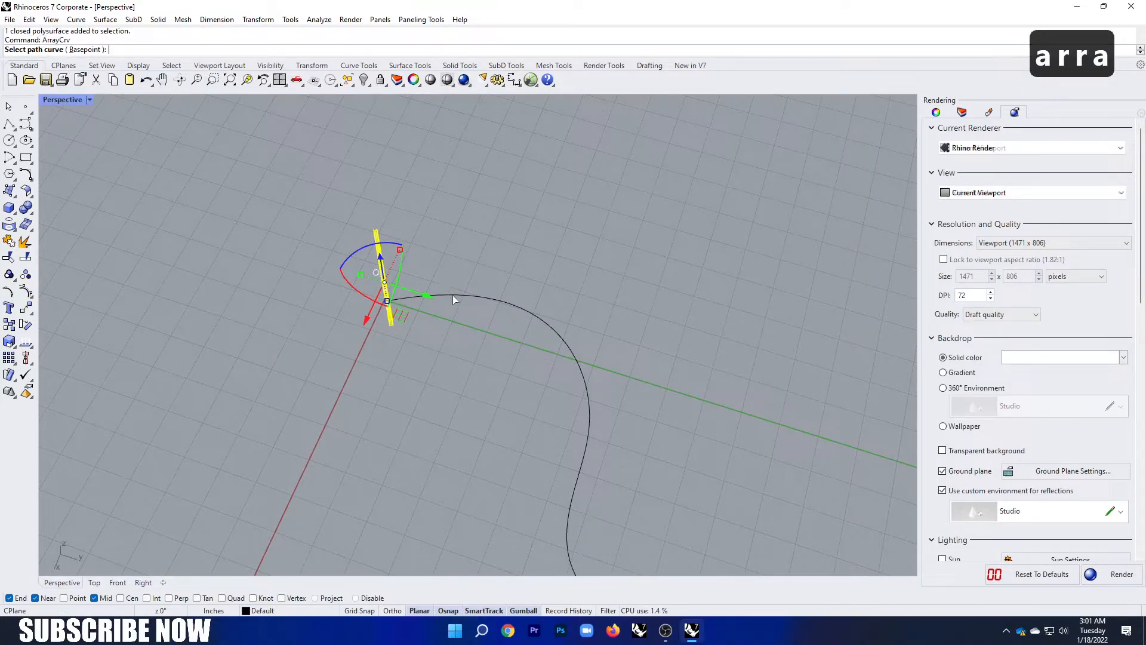
{"action": "left_click", "coordinate": [453, 297]}
{"action": "scroll", "coordinate": [322, 269], "scroll_direction": "down", "scroll_amount": 4}
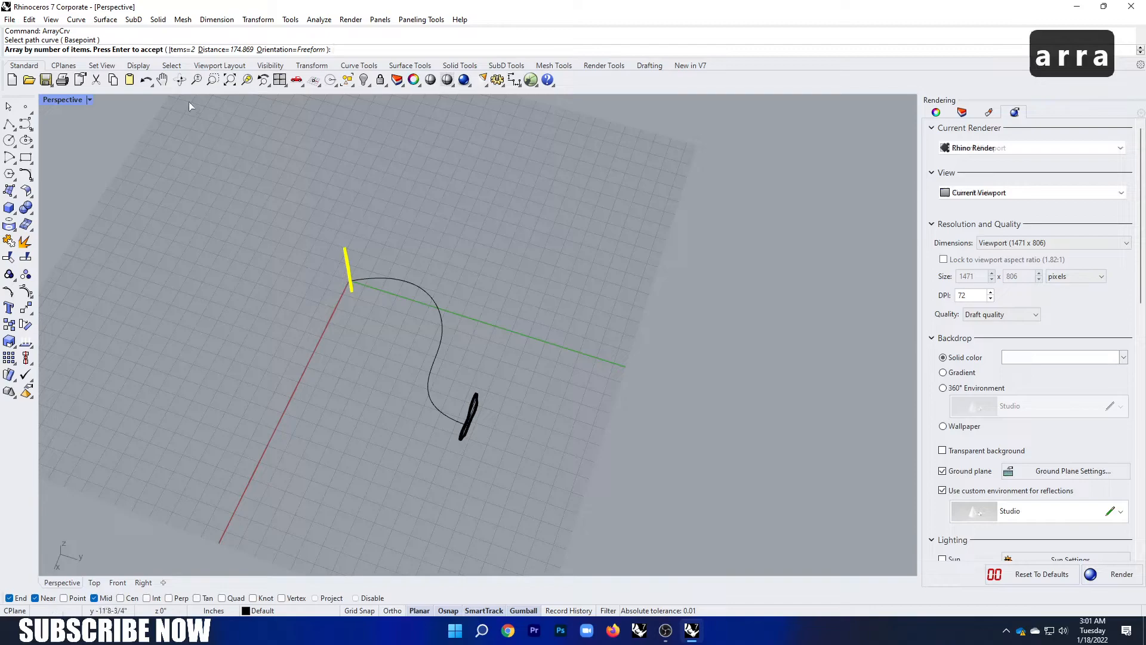
Set the curve array to 140 items with Freeform orientation, inspect the preview of copies along the S-shaped path, and accept it.
{"action": "left_click", "coordinate": [179, 50]}
{"action": "type", "text": "14"}
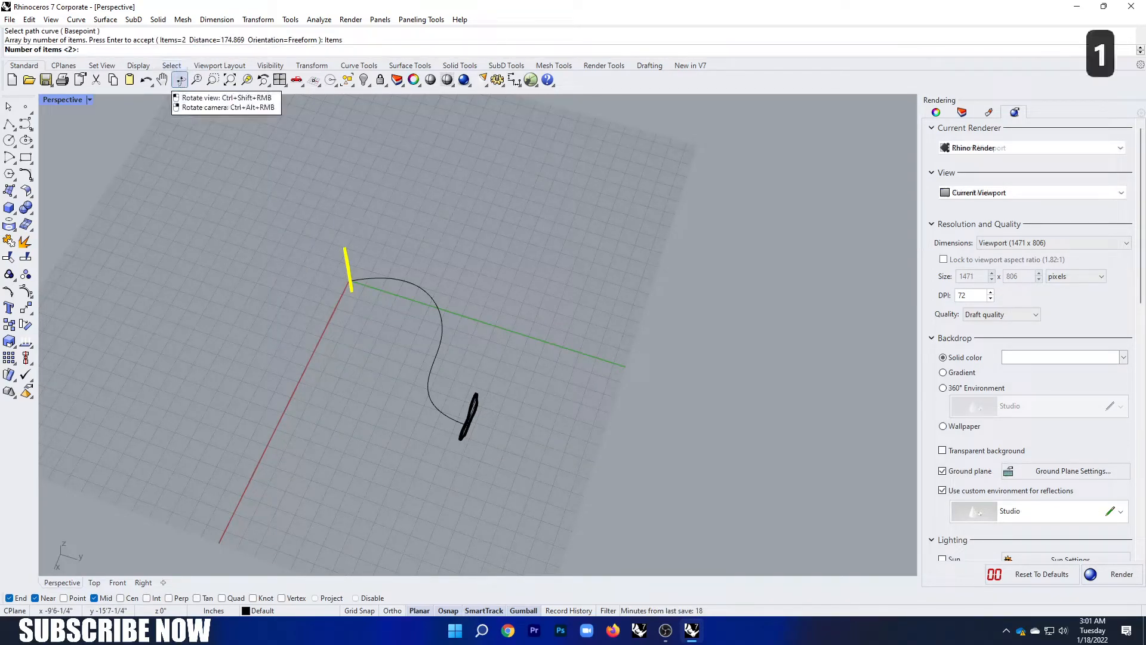
{"action": "type", "text": "0"}
{"action": "key", "text": "Return"}
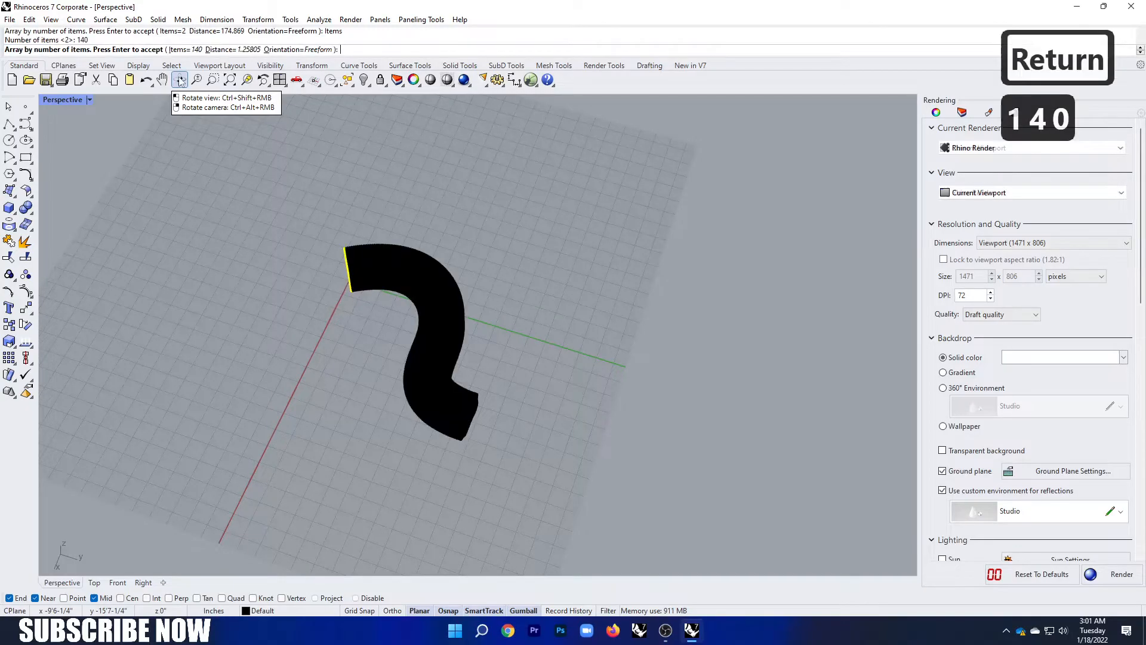
{"action": "scroll", "coordinate": [361, 275], "scroll_direction": "up", "scroll_amount": 5}
{"action": "scroll", "coordinate": [361, 276], "scroll_direction": "down", "scroll_amount": 5}
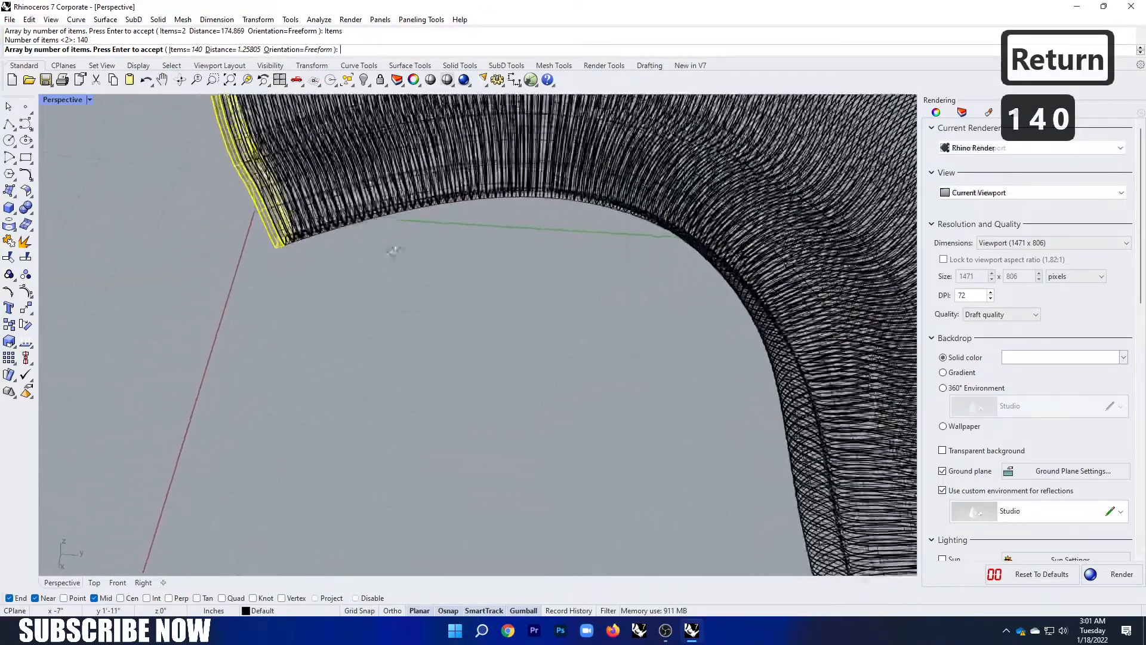
{"action": "scroll", "coordinate": [399, 231], "scroll_direction": "up", "scroll_amount": 6}
{"action": "scroll", "coordinate": [413, 208], "scroll_direction": "down", "scroll_amount": 6}
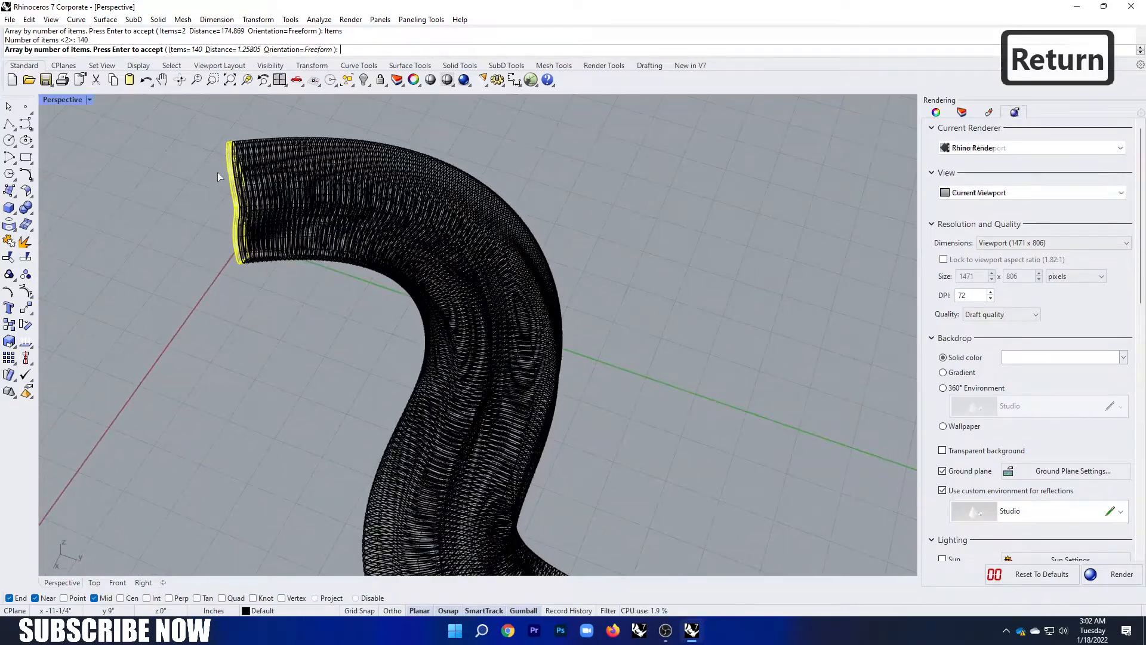
{"action": "scroll", "coordinate": [218, 173], "scroll_direction": "up", "scroll_amount": 5}
{"action": "scroll", "coordinate": [266, 164], "scroll_direction": "up", "scroll_amount": 4}
{"action": "right_click_drag", "start_coordinate": [271, 166], "coordinate": [299, 203]}
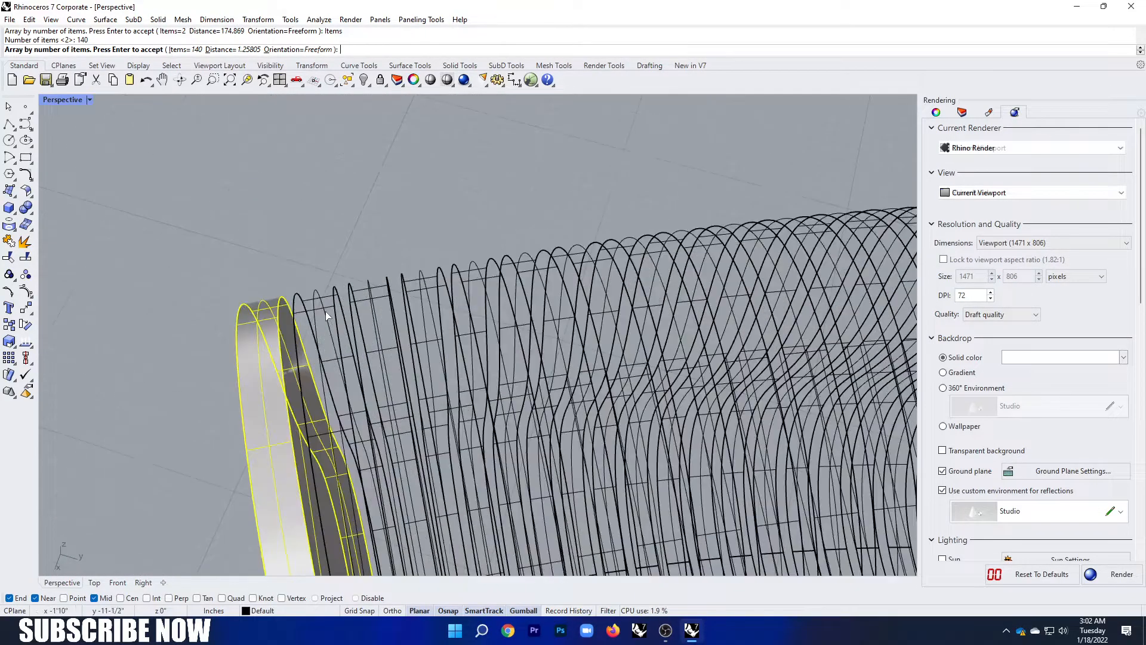
{"action": "scroll", "coordinate": [325, 310], "scroll_direction": "down", "scroll_amount": 3}
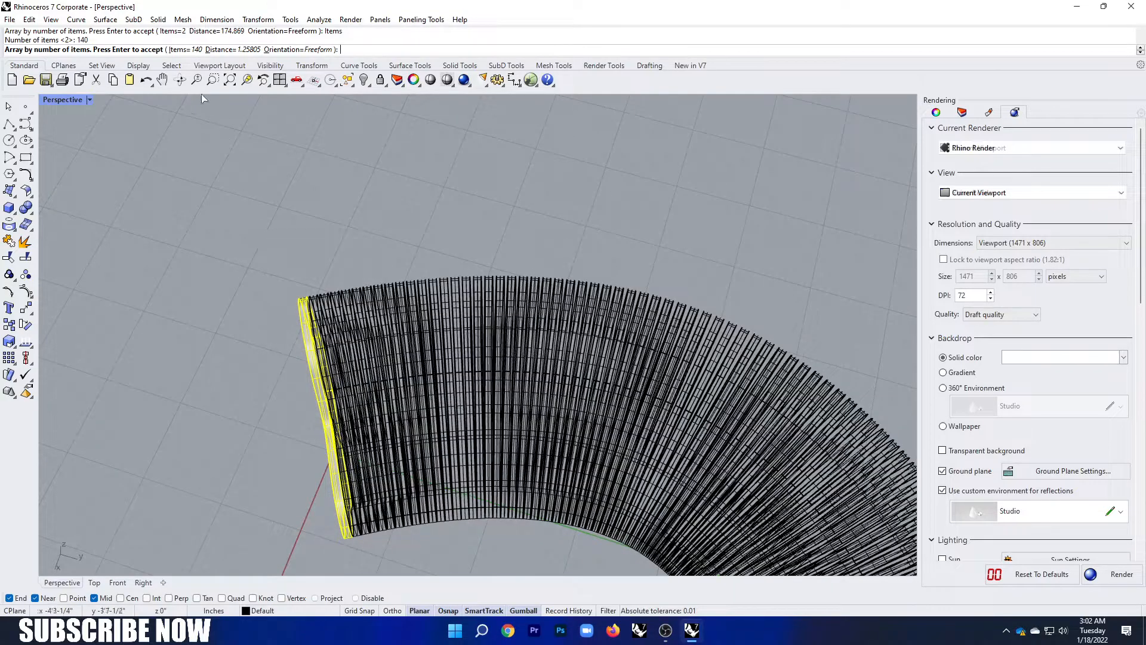
{"action": "key", "text": "Return"}
Change the Perspective viewport's display mode to Rendered.
{"action": "right_click_drag", "start_coordinate": [192, 83], "coordinate": [332, 197]}
{"action": "scroll", "coordinate": [249, 176], "scroll_direction": "down", "scroll_amount": 4}
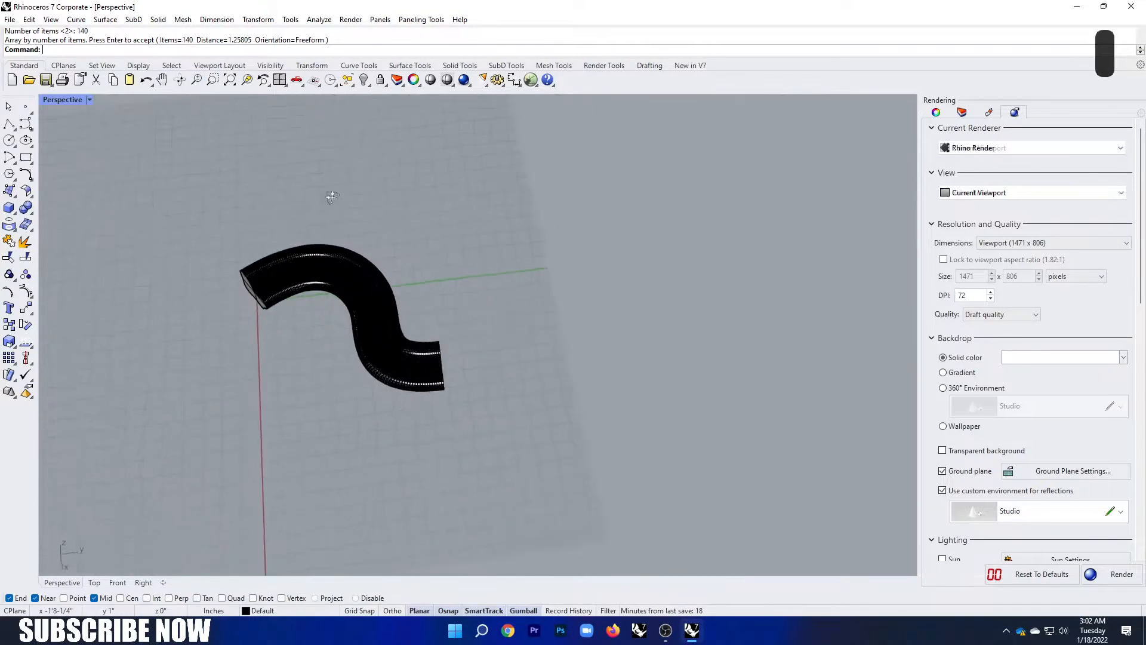
{"action": "scroll", "coordinate": [330, 266], "scroll_direction": "up", "scroll_amount": 10}
{"action": "right_click_drag", "start_coordinate": [350, 264], "coordinate": [382, 258]}
{"action": "left_click", "coordinate": [88, 99]}
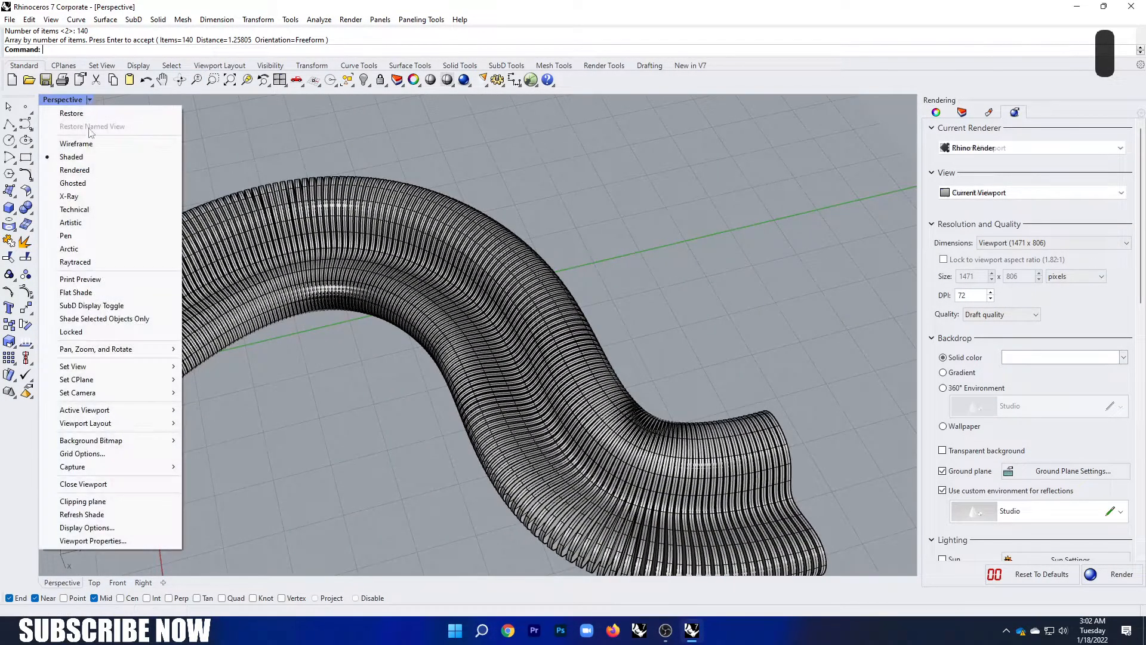
{"action": "left_click", "coordinate": [74, 170]}
Examine the rendered 140-item array from several angles, checking the gaps between slices along the inner and outer bends.
{"action": "right_click_drag", "start_coordinate": [255, 218], "coordinate": [567, 221]}
{"action": "scroll", "coordinate": [537, 221], "scroll_direction": "up", "scroll_amount": 5}
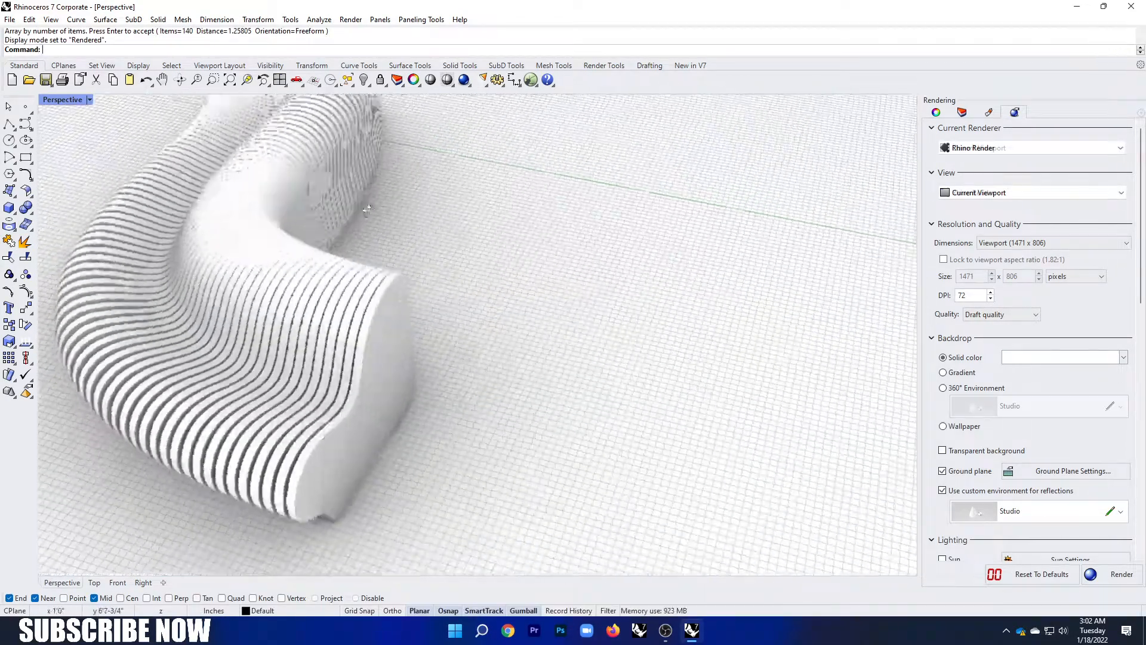
{"action": "scroll", "coordinate": [349, 206], "scroll_direction": "down", "scroll_amount": 11}
{"action": "right_click_drag", "start_coordinate": [350, 205], "coordinate": [407, 187]}
{"action": "scroll", "coordinate": [295, 231], "scroll_direction": "up", "scroll_amount": 9}
{"action": "scroll", "coordinate": [365, 231], "scroll_direction": "down", "scroll_amount": 5}
{"action": "scroll", "coordinate": [302, 261], "scroll_direction": "up", "scroll_amount": 10}
{"action": "scroll", "coordinate": [302, 261], "scroll_direction": "down", "scroll_amount": 8}
{"action": "scroll", "coordinate": [208, 186], "scroll_direction": "up", "scroll_amount": 3}
{"action": "scroll", "coordinate": [370, 206], "scroll_direction": "down", "scroll_amount": 9}
{"action": "scroll", "coordinate": [335, 222], "scroll_direction": "up", "scroll_amount": 10}
{"action": "scroll", "coordinate": [334, 222], "scroll_direction": "down", "scroll_amount": 10}
{"action": "scroll", "coordinate": [345, 184], "scroll_direction": "up", "scroll_amount": 8}
{"action": "scroll", "coordinate": [326, 204], "scroll_direction": "down", "scroll_amount": 10}
{"action": "scroll", "coordinate": [376, 187], "scroll_direction": "up", "scroll_amount": 12}
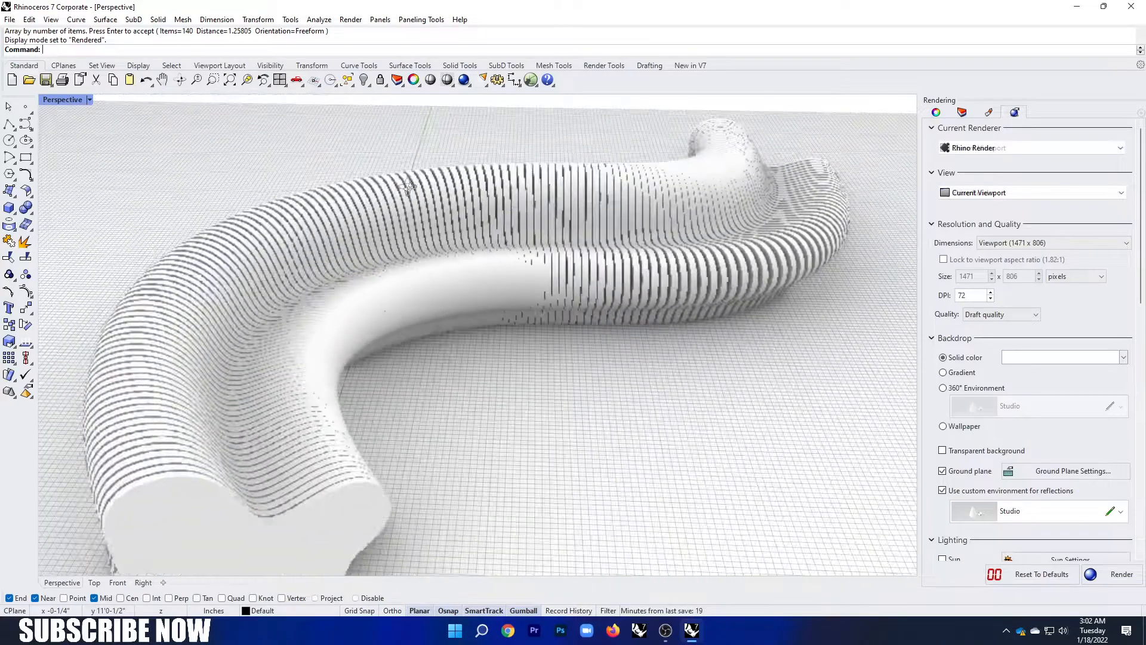
{"action": "scroll", "coordinate": [408, 187], "scroll_direction": "down", "scroll_amount": 10}
Undo the 140-item array, leaving only the single solid and its path curve.
{"action": "key", "text": "ctrl+z"}
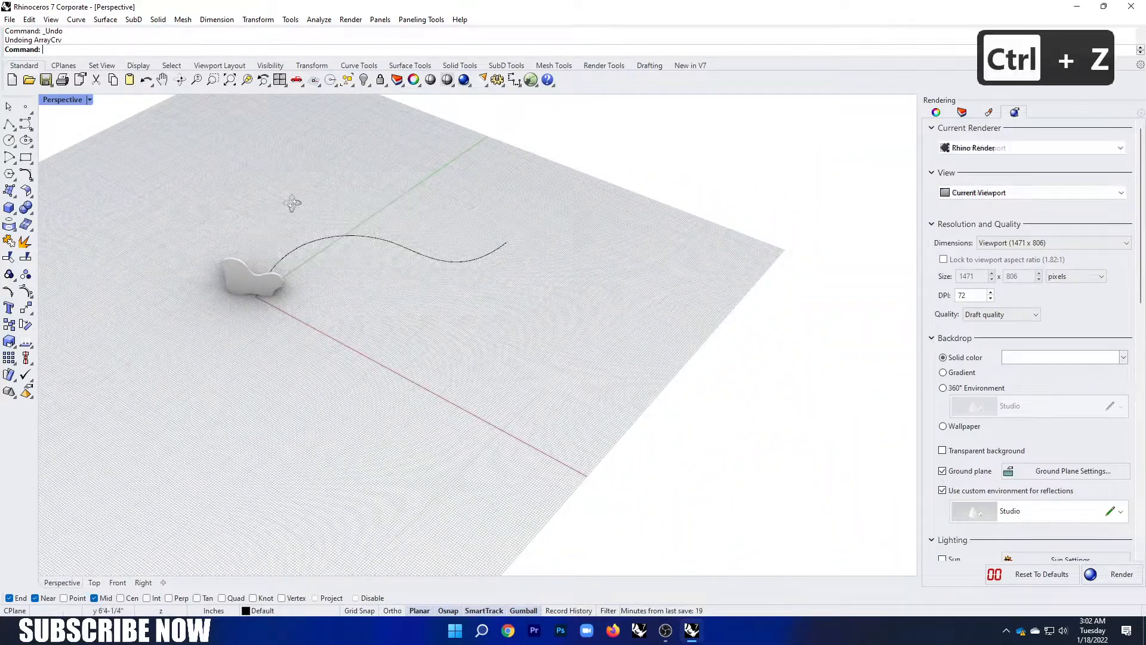
{"action": "right_click_drag", "start_coordinate": [299, 205], "coordinate": [191, 141]}
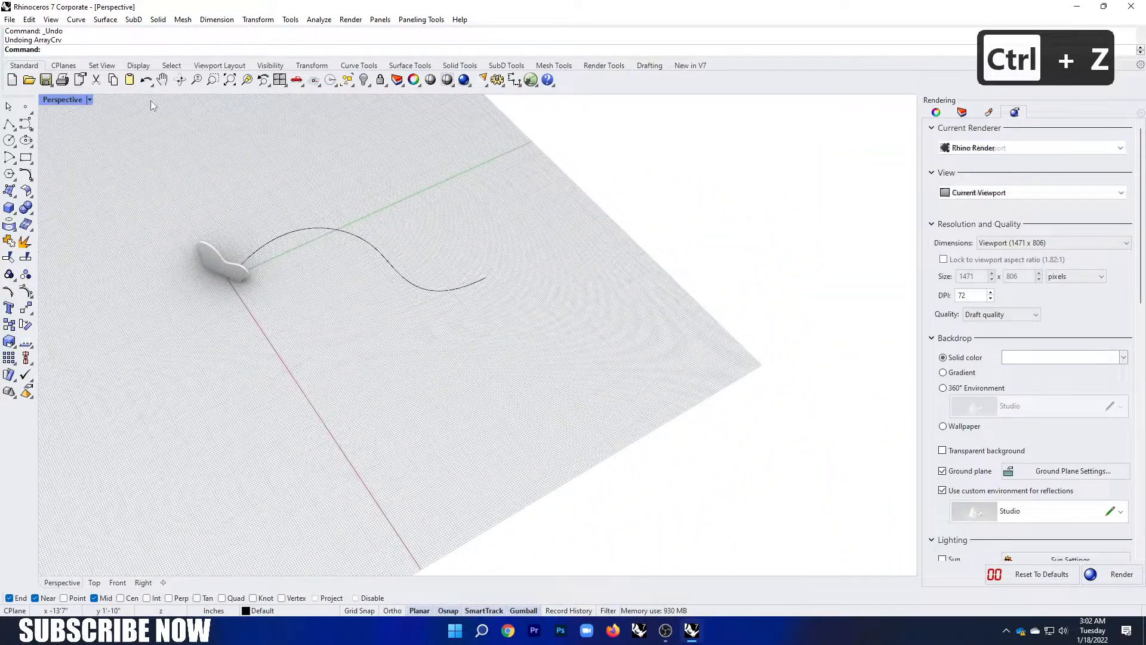
{"action": "type", "text": "cu"}
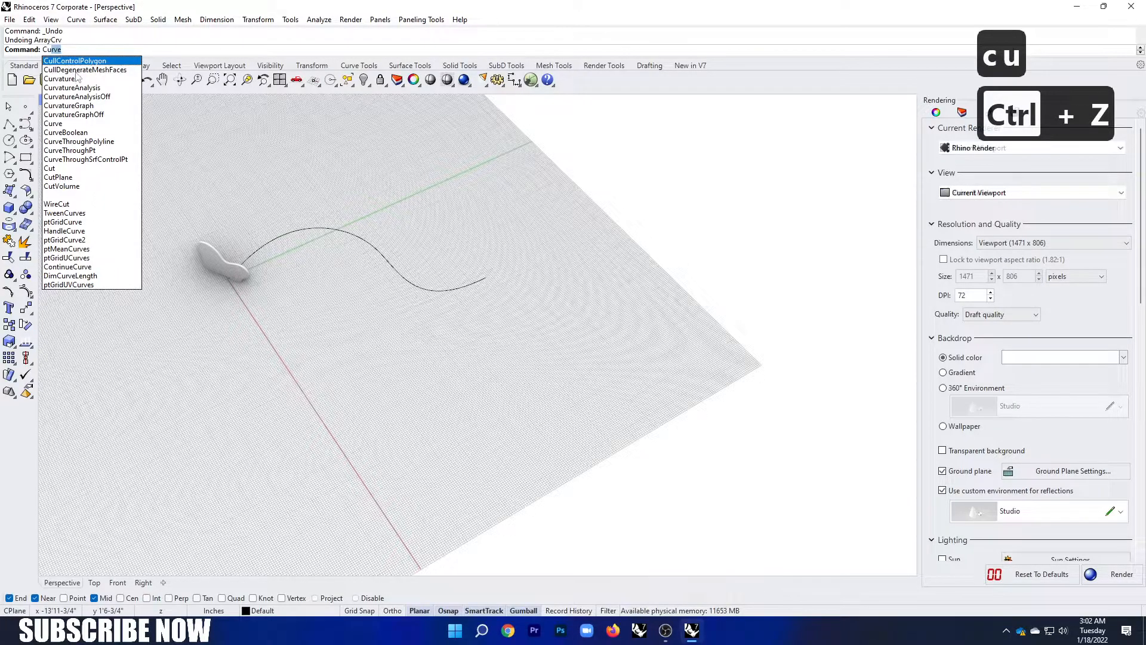
{"action": "key", "text": "BackSpace"}
{"action": "key", "text": "BackSpace"}
{"action": "key", "text": "BackSpace"}
Array the solid along the S-shaped curve again with 120 items in Freeform orientation.
{"action": "type", "text": "arra"}
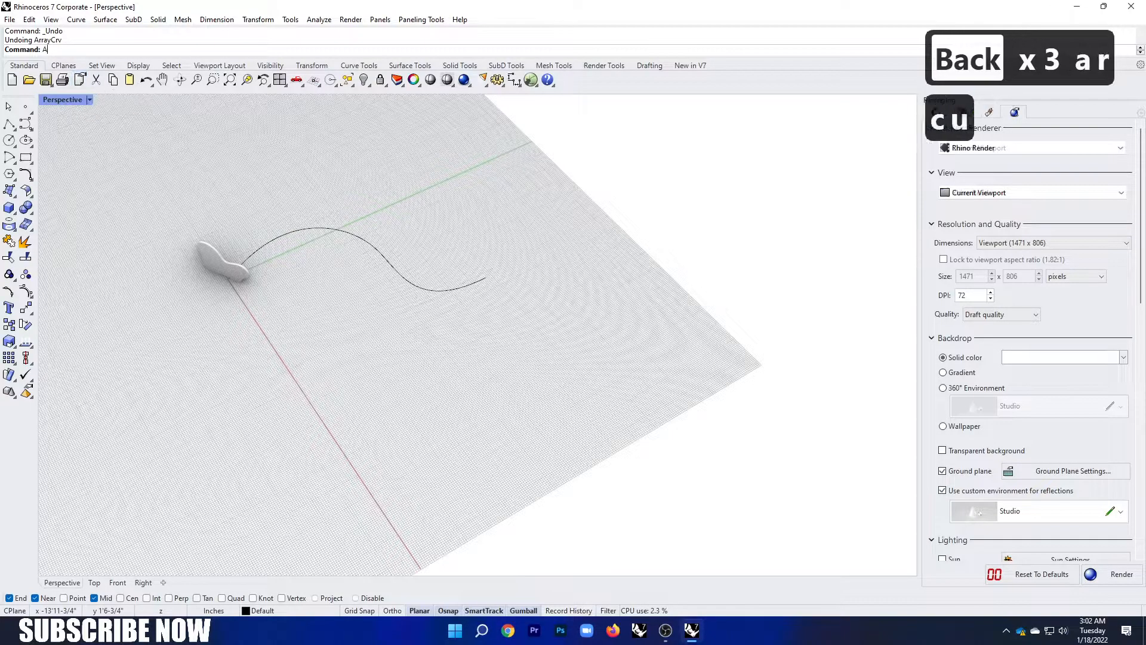
{"action": "key", "text": "Return"}
{"action": "left_click", "coordinate": [219, 258]}
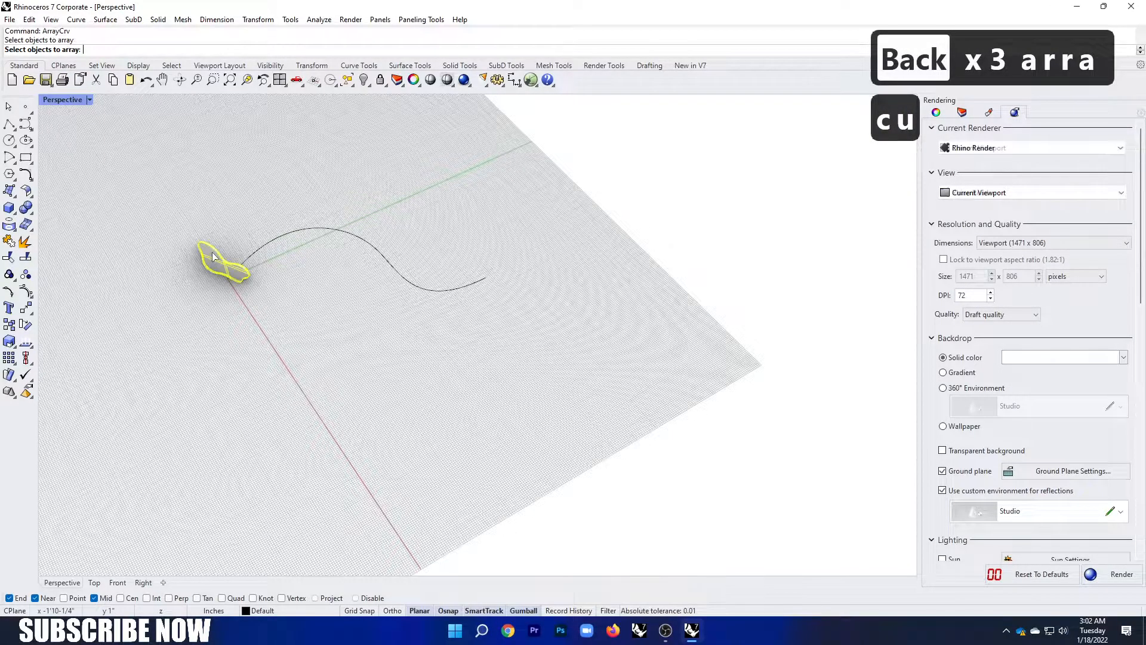
{"action": "left_click", "coordinate": [273, 245]}
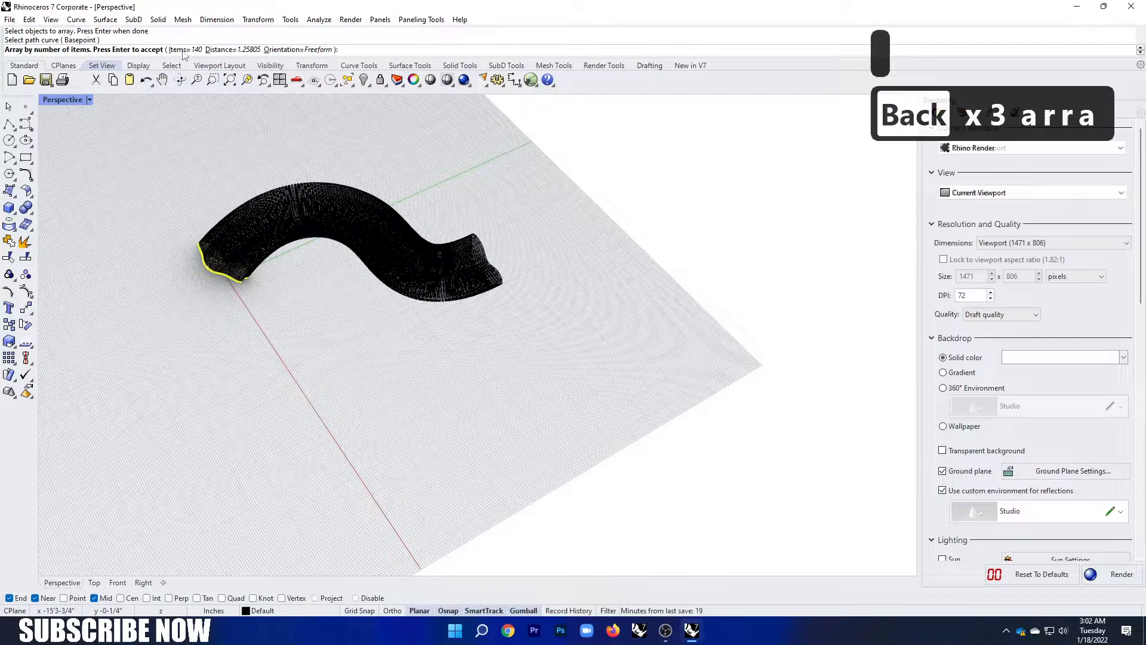
{"action": "left_click", "coordinate": [183, 50]}
{"action": "type", "text": "120"}
{"action": "key", "text": "Return"}
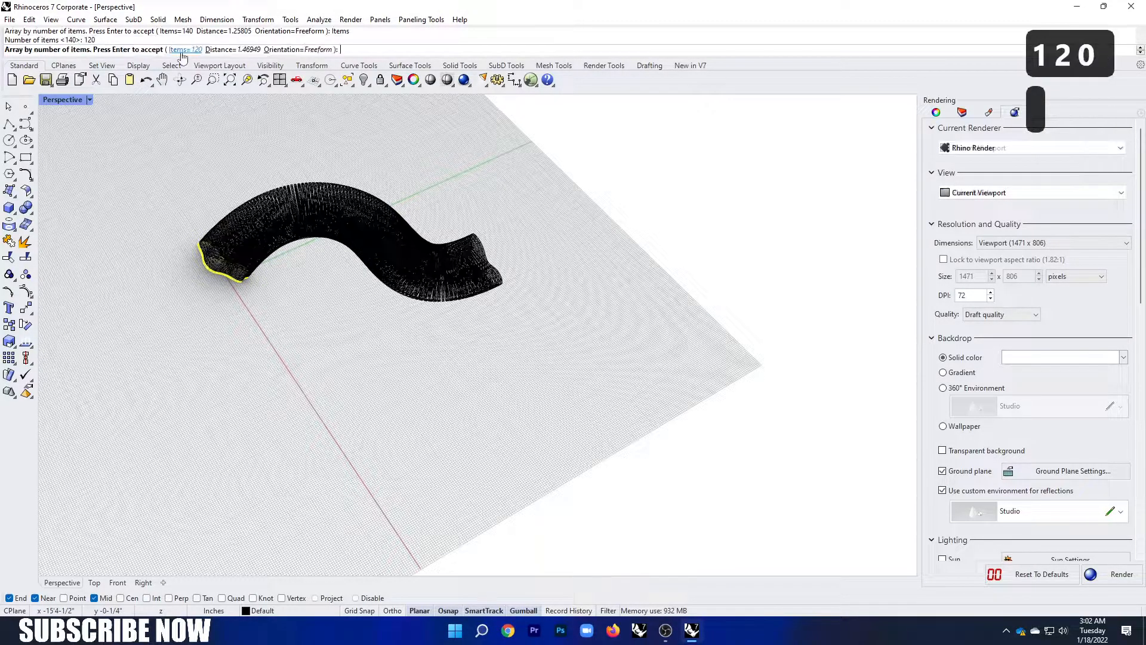
{"action": "scroll", "coordinate": [143, 104], "scroll_direction": "up", "scroll_amount": 5}
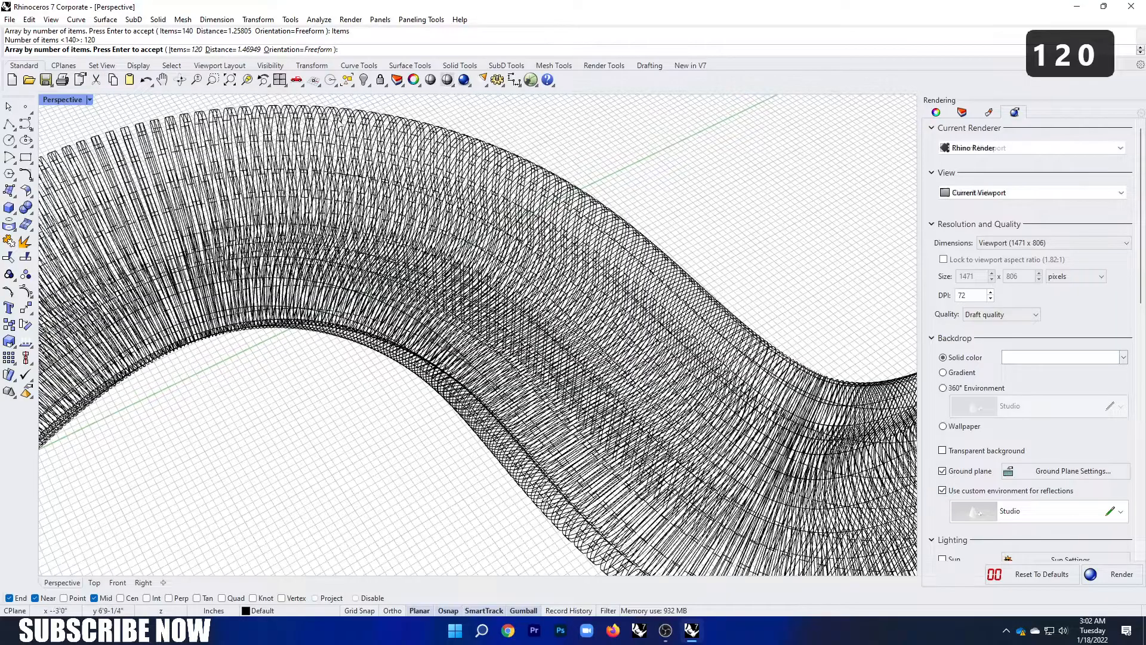
{"action": "scroll", "coordinate": [340, 123], "scroll_direction": "down", "scroll_amount": 8}
{"action": "scroll", "coordinate": [424, 210], "scroll_direction": "up", "scroll_amount": 5}
{"action": "key", "text": "space"}
Examine the slice spacing of the 120-item array at both ends and around the bends.
{"action": "scroll", "coordinate": [560, 183], "scroll_direction": "down", "scroll_amount": 2}
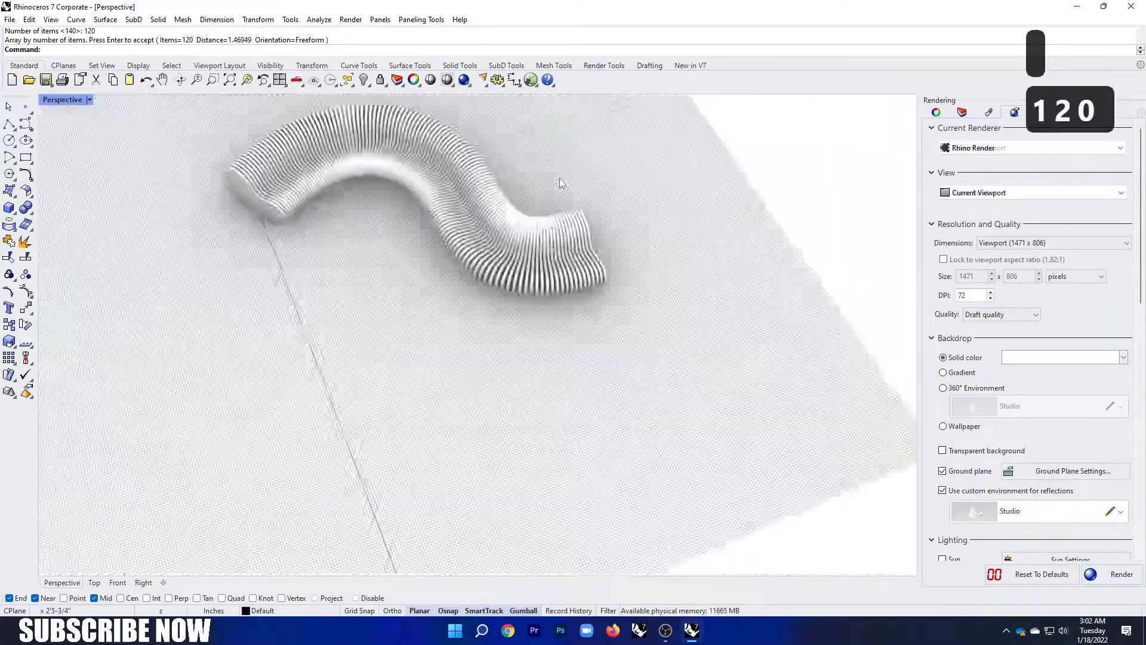
{"action": "scroll", "coordinate": [429, 184], "scroll_direction": "up", "scroll_amount": 6}
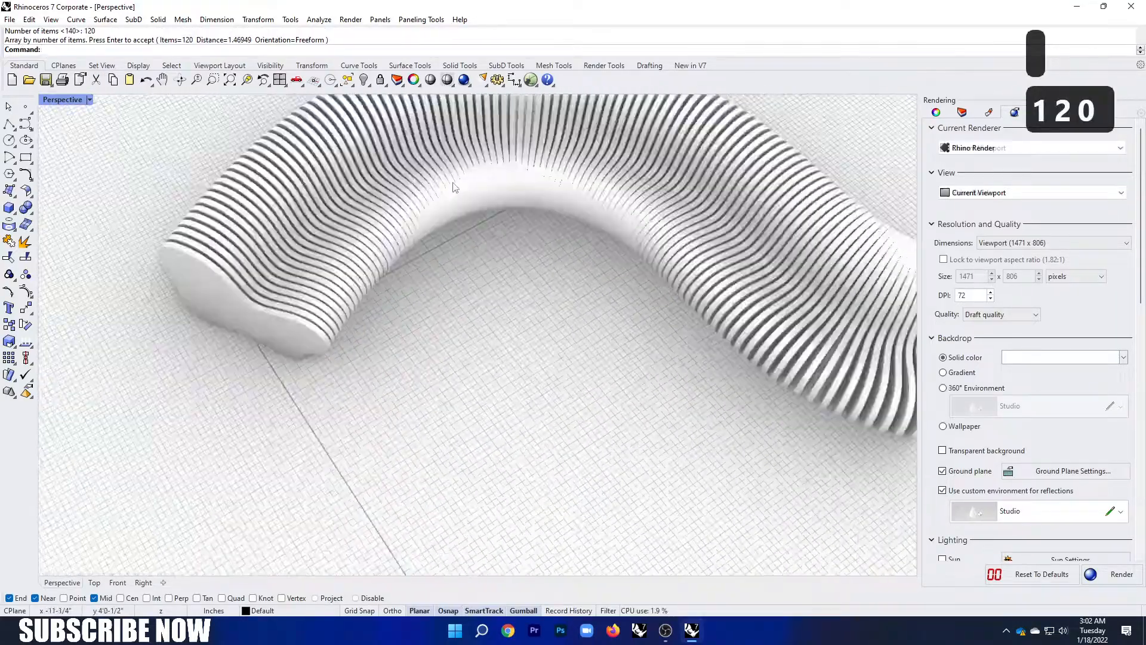
{"action": "scroll", "coordinate": [454, 187], "scroll_direction": "down", "scroll_amount": 8}
{"action": "scroll", "coordinate": [537, 244], "scroll_direction": "up", "scroll_amount": 7}
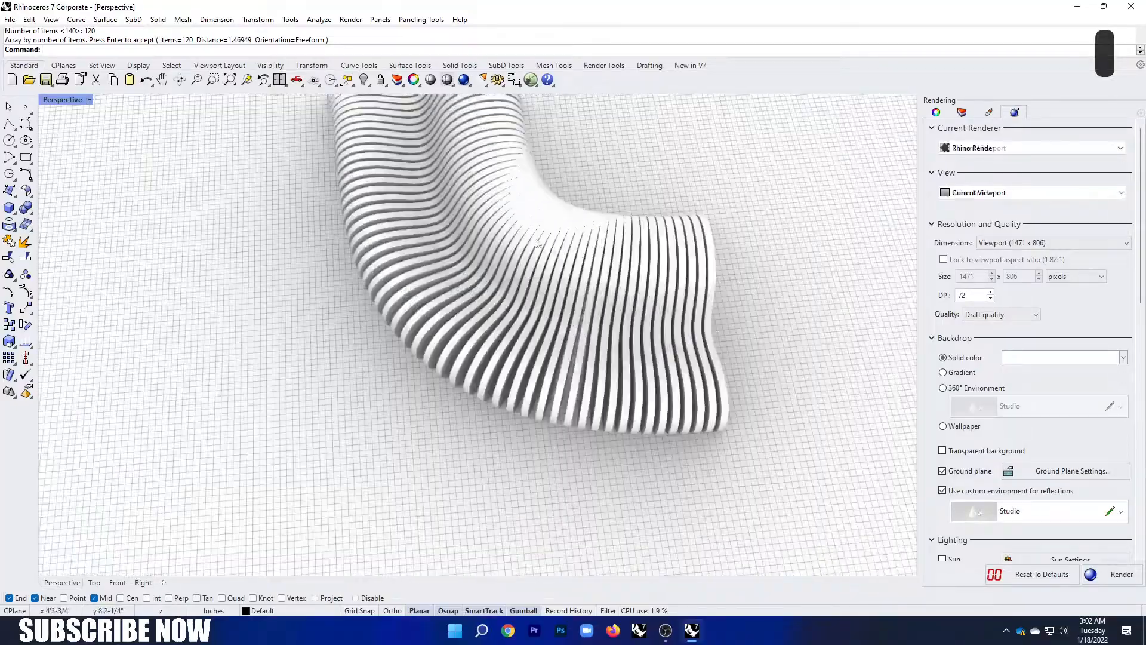
{"action": "right_click_drag", "start_coordinate": [538, 246], "coordinate": [591, 238]}
{"action": "scroll", "coordinate": [446, 221], "scroll_direction": "down", "scroll_amount": 7}
{"action": "right_click_drag", "start_coordinate": [446, 220], "coordinate": [478, 207]}
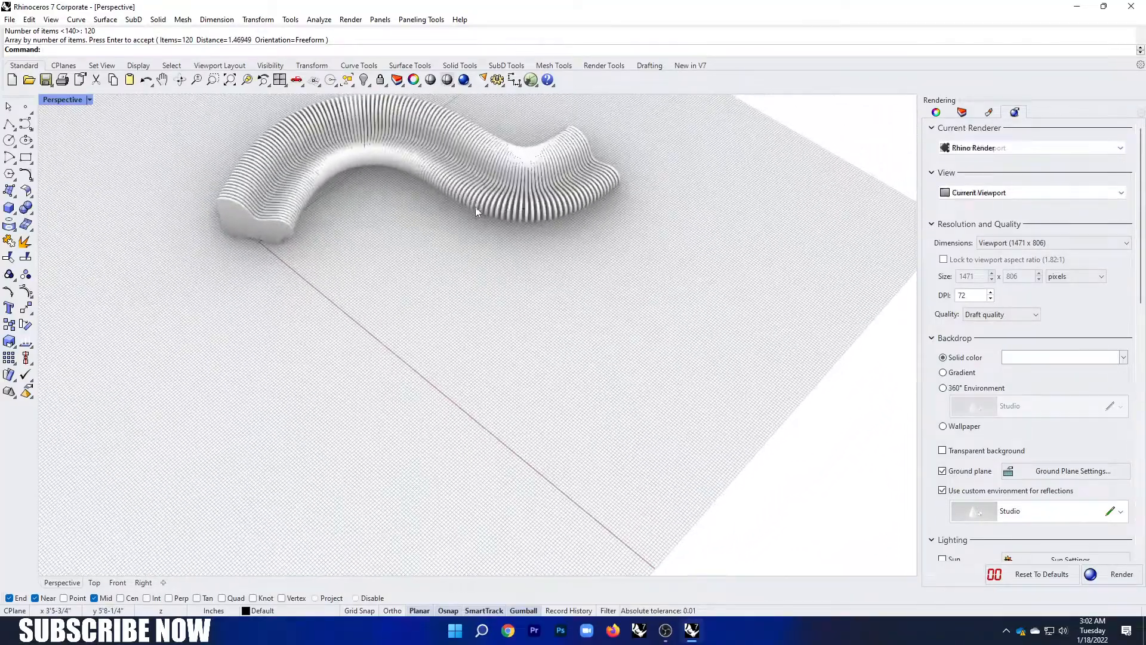
{"action": "scroll", "coordinate": [478, 206], "scroll_direction": "down", "scroll_amount": 5}
Undo the 120-item array along the curve.
{"action": "key", "text": "ctrl+z"}
{"action": "scroll", "coordinate": [413, 195], "scroll_direction": "up", "scroll_amount": 4}
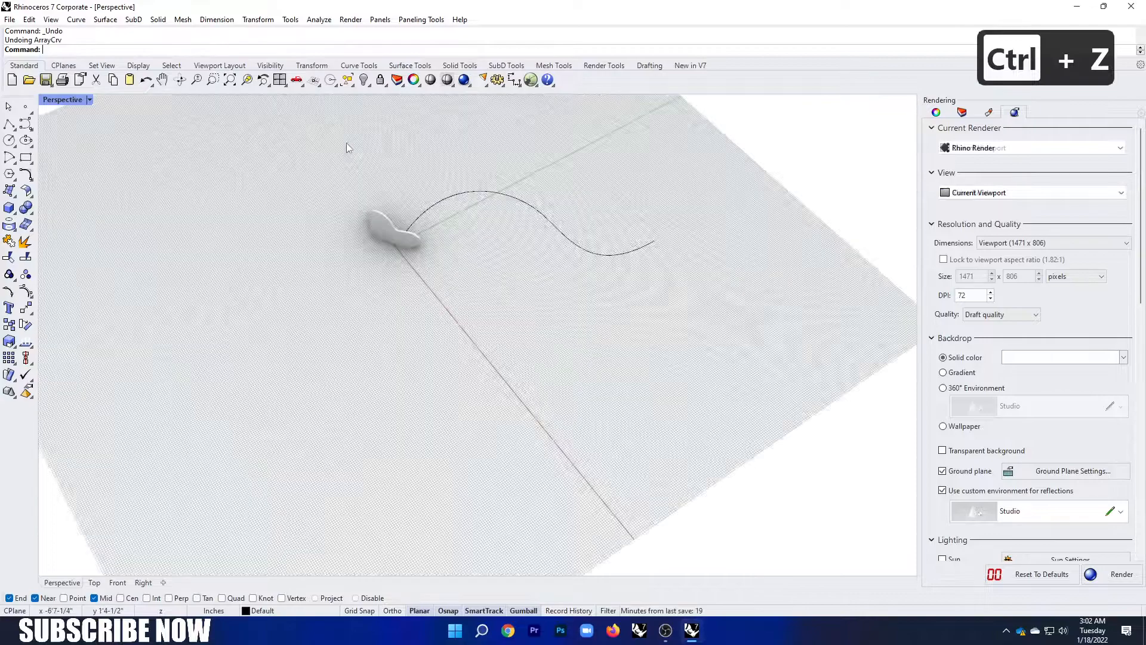
{"action": "right_click", "coordinate": [222, 118]}
{"action": "left_click", "coordinate": [387, 230]}
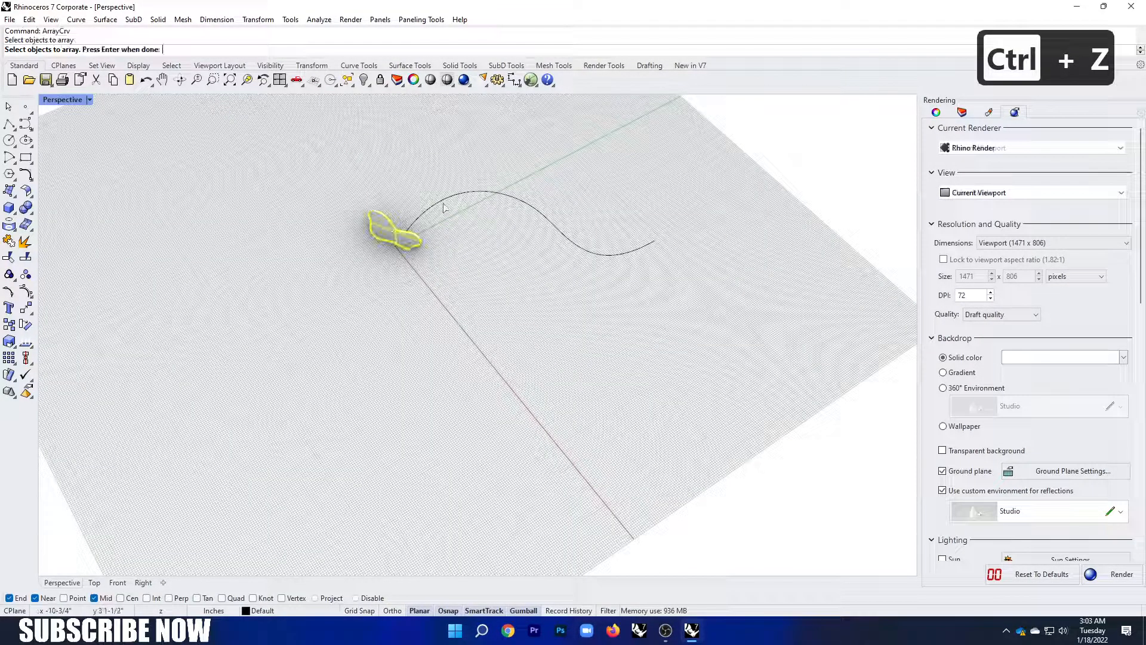
{"action": "left_click", "coordinate": [444, 206]}
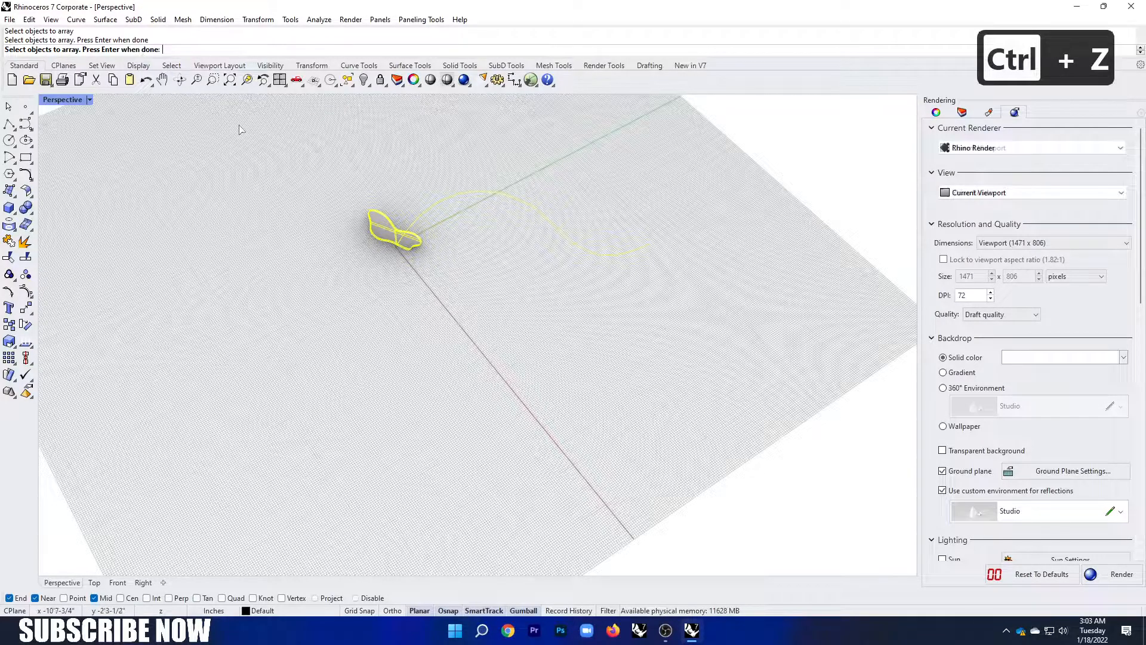
{"action": "key", "text": "Escape"}
{"action": "key", "text": "Escape"}
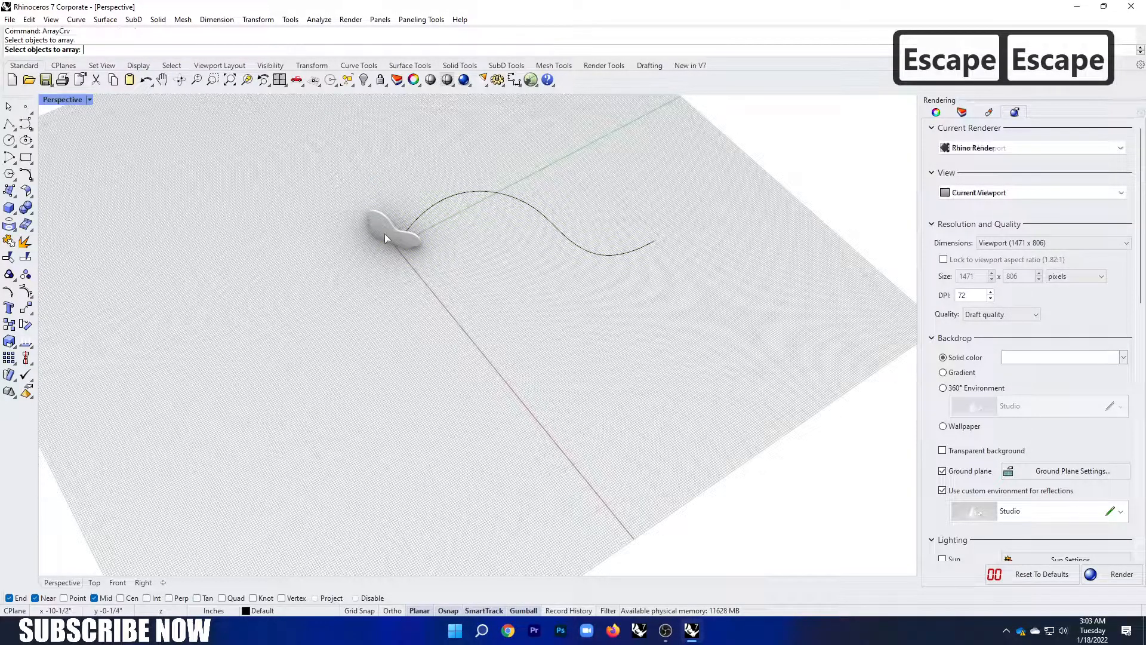
Array the solid along the S-shaped curve with 100 items in Freeform orientation and accept the result.
{"action": "left_click", "coordinate": [384, 234]}
{"action": "key", "text": "Return"}
{"action": "left_click", "coordinate": [477, 192]}
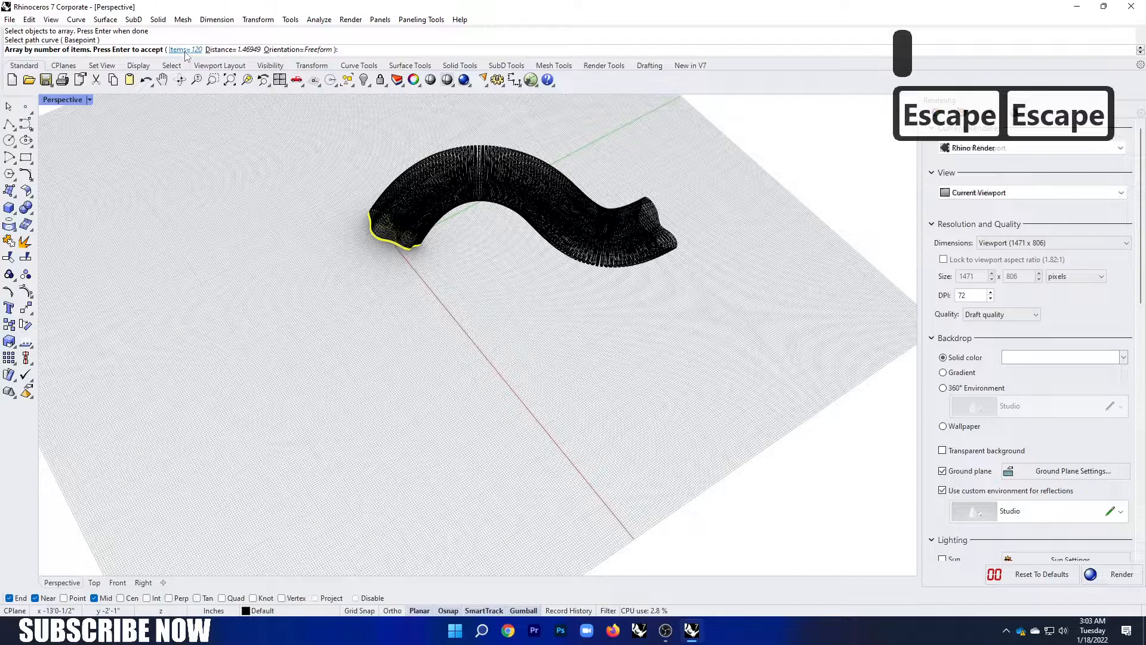
{"action": "left_click", "coordinate": [185, 50]}
{"action": "type", "text": "100"}
{"action": "key", "text": "Return"}
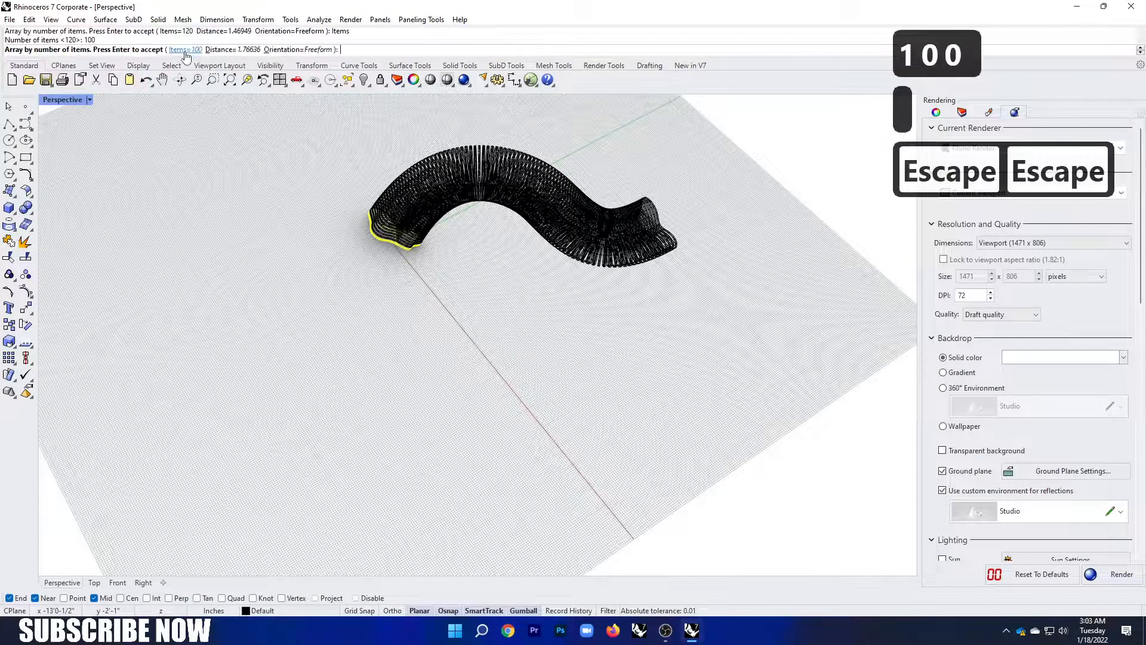
{"action": "right_click", "coordinate": [302, 173]}
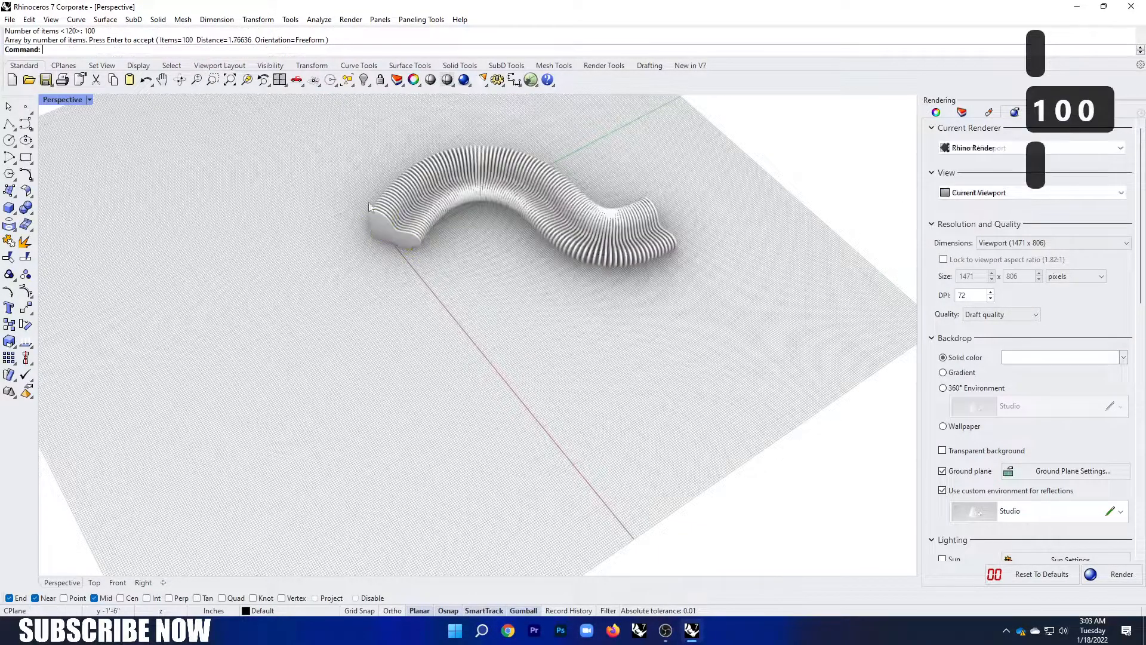
Examine the gaps between slices in the 100-item array, both close up and from an overall view.
{"action": "scroll", "coordinate": [488, 212], "scroll_direction": "up", "scroll_amount": 3}
{"action": "scroll", "coordinate": [471, 191], "scroll_direction": "up", "scroll_amount": 5}
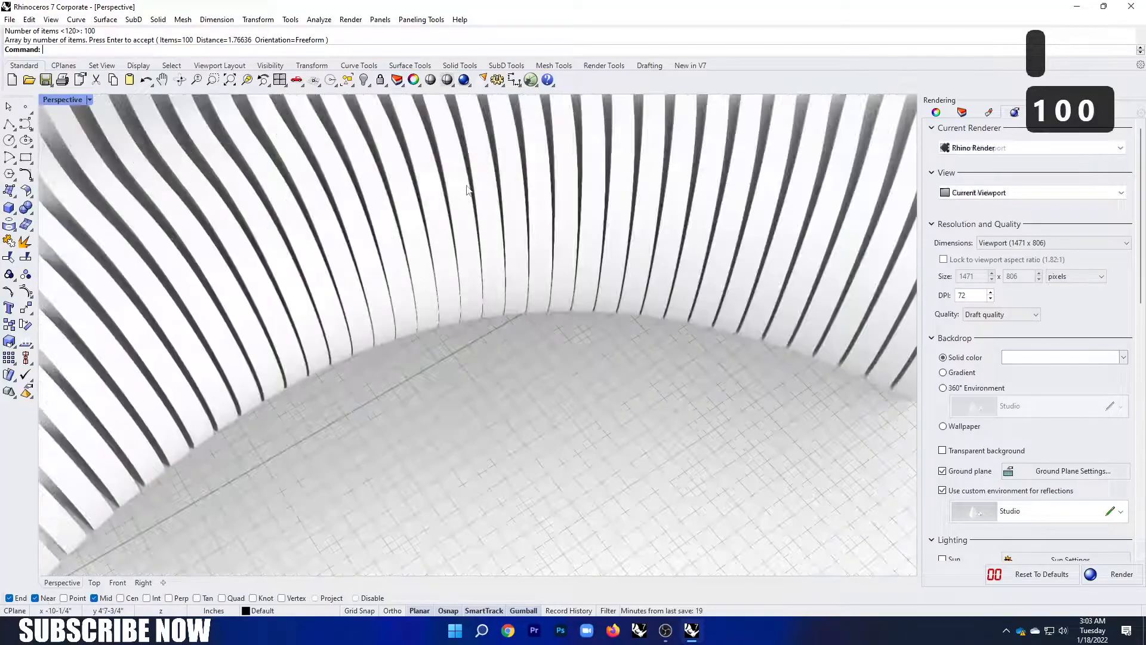
{"action": "scroll", "coordinate": [466, 191], "scroll_direction": "down", "scroll_amount": 5}
{"action": "scroll", "coordinate": [710, 173], "scroll_direction": "up", "scroll_amount": 4}
{"action": "right_click_drag", "start_coordinate": [656, 251], "coordinate": [537, 202]}
{"action": "scroll", "coordinate": [536, 264], "scroll_direction": "down", "scroll_amount": 5}
{"action": "scroll", "coordinate": [536, 264], "scroll_direction": "down", "scroll_amount": 2}
{"action": "scroll", "coordinate": [469, 195], "scroll_direction": "down", "scroll_amount": 8}
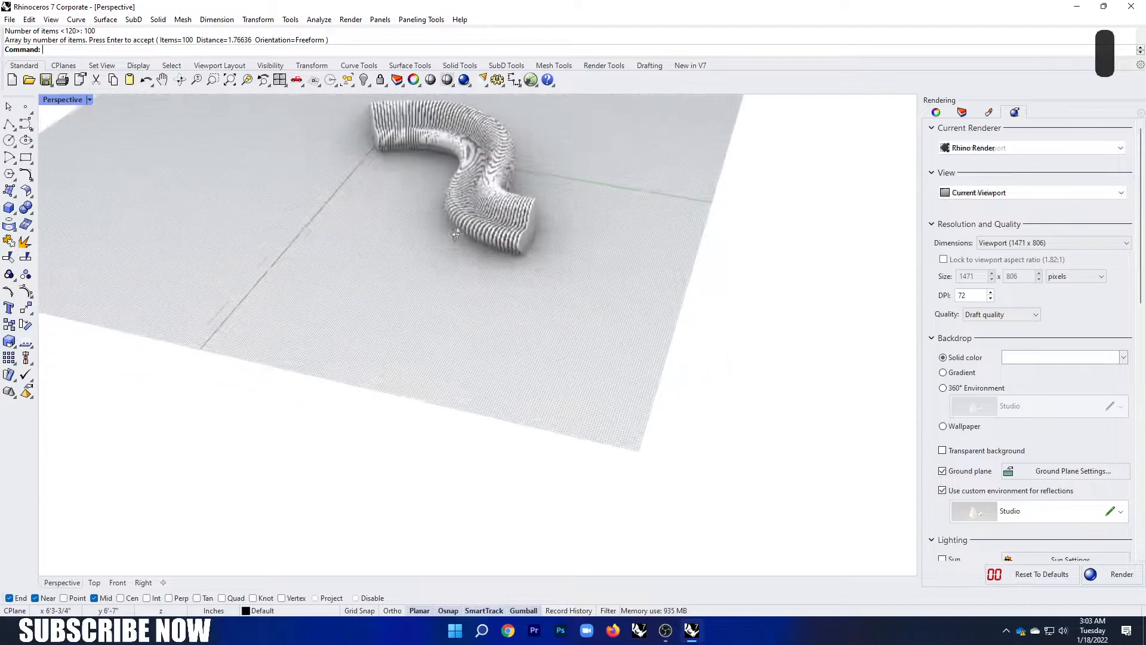
{"action": "scroll", "coordinate": [475, 144], "scroll_direction": "up", "scroll_amount": 6}
{"action": "scroll", "coordinate": [406, 184], "scroll_direction": "down", "scroll_amount": 2}
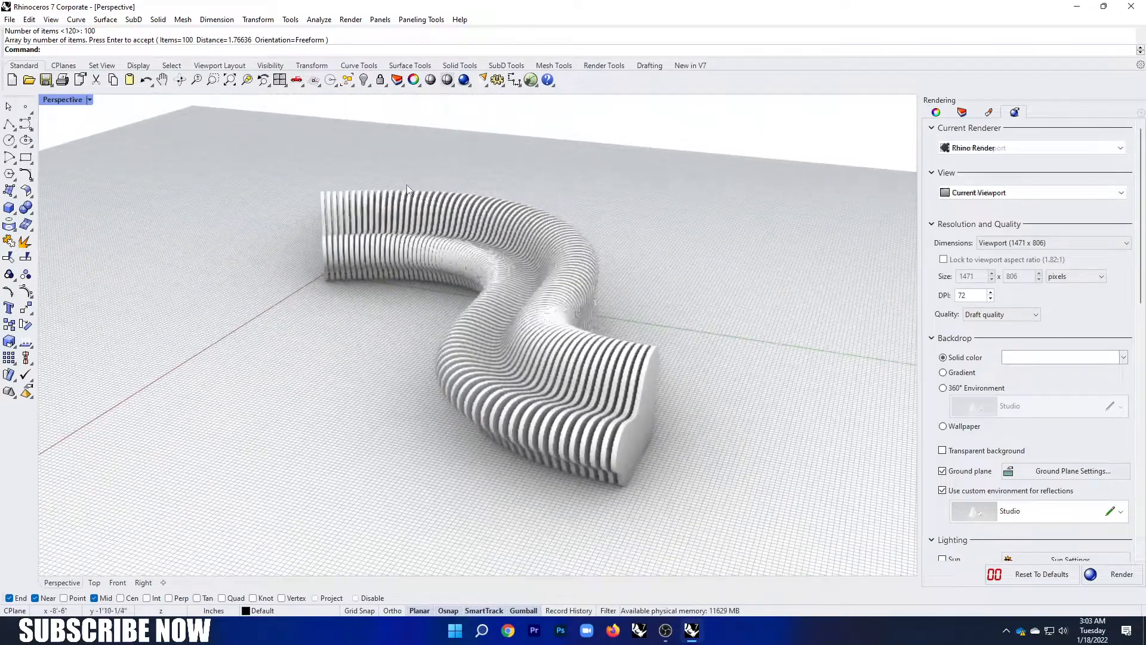
Hide the grid and axes in the Perspective viewport.
{"action": "key", "text": "F7"}
{"action": "scroll", "coordinate": [409, 197], "scroll_direction": "up", "scroll_amount": 6}
{"action": "scroll", "coordinate": [454, 209], "scroll_direction": "down", "scroll_amount": 8}
{"action": "right_click_drag", "start_coordinate": [466, 221], "coordinate": [496, 205]}
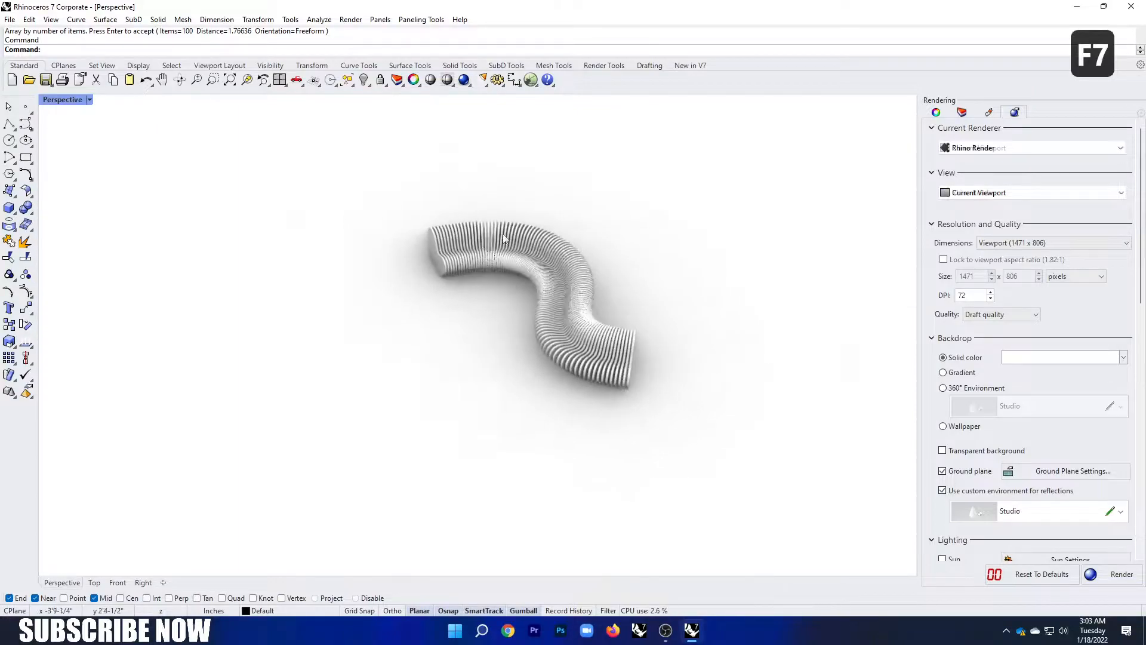
Examine the finished slatted bench form from several angles without the grid.
{"action": "scroll", "coordinate": [496, 206], "scroll_direction": "up", "scroll_amount": 4}
{"action": "scroll", "coordinate": [489, 206], "scroll_direction": "down", "scroll_amount": 1}
{"action": "scroll", "coordinate": [497, 204], "scroll_direction": "up", "scroll_amount": 2}
{"action": "scroll", "coordinate": [496, 205], "scroll_direction": "down", "scroll_amount": 3}
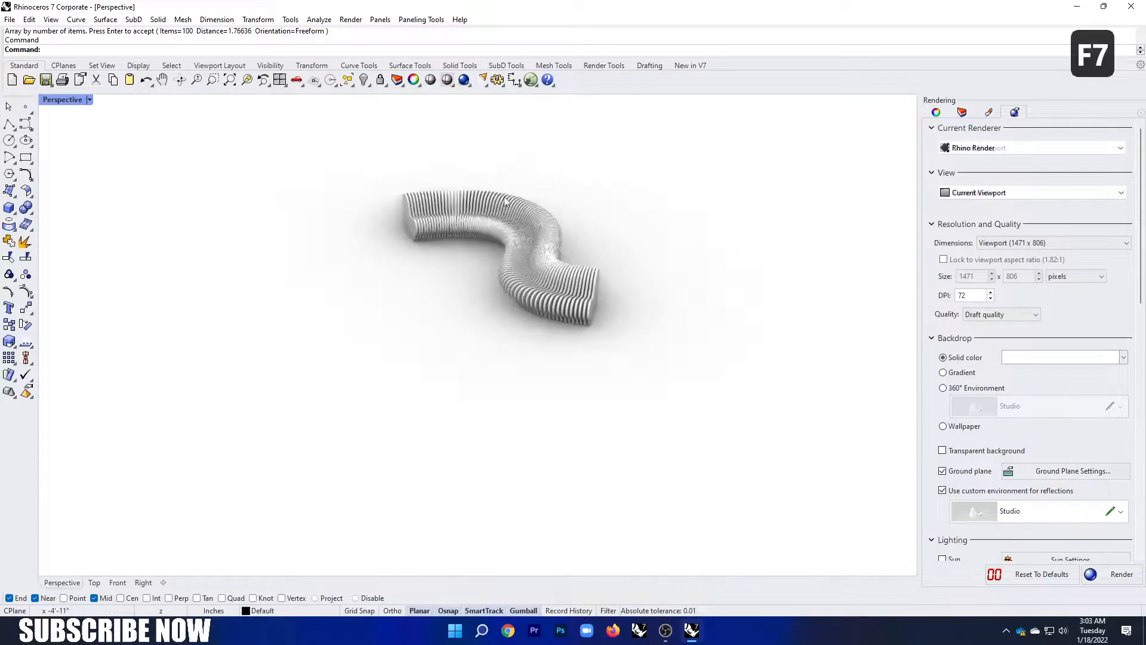
{"action": "scroll", "coordinate": [489, 205], "scroll_direction": "up", "scroll_amount": 3}
{"action": "right_click_drag", "start_coordinate": [487, 214], "coordinate": [471, 206]}
{"action": "scroll", "coordinate": [474, 205], "scroll_direction": "up", "scroll_amount": 2}
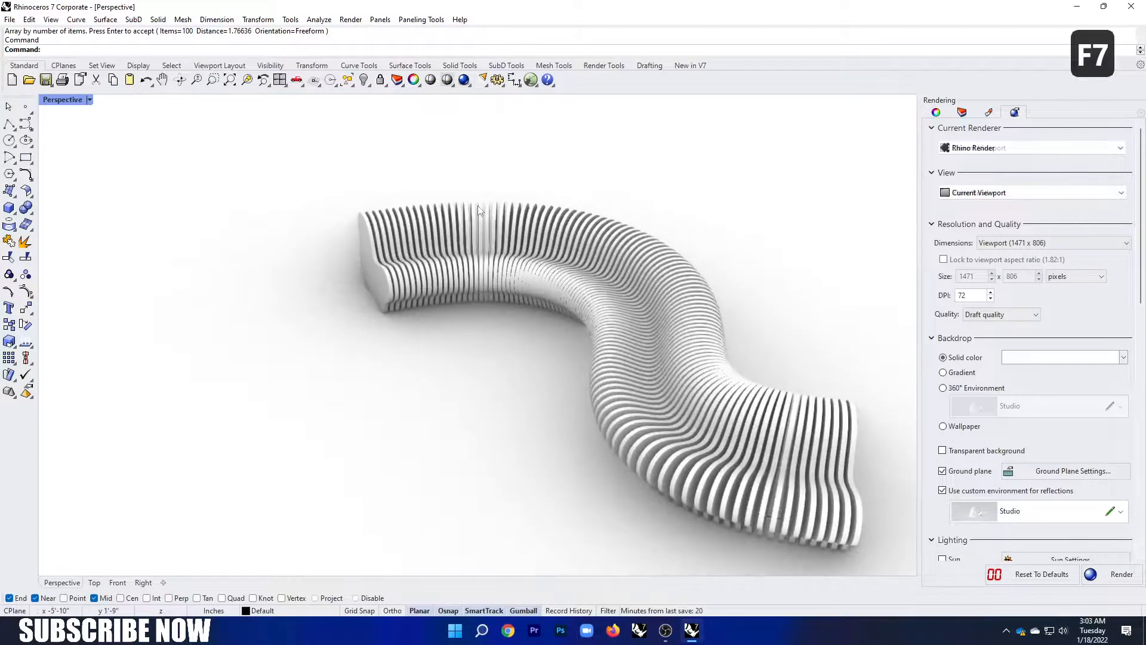
{"action": "scroll", "coordinate": [482, 216], "scroll_direction": "down", "scroll_amount": 4}
{"action": "scroll", "coordinate": [471, 212], "scroll_direction": "up", "scroll_amount": 4}
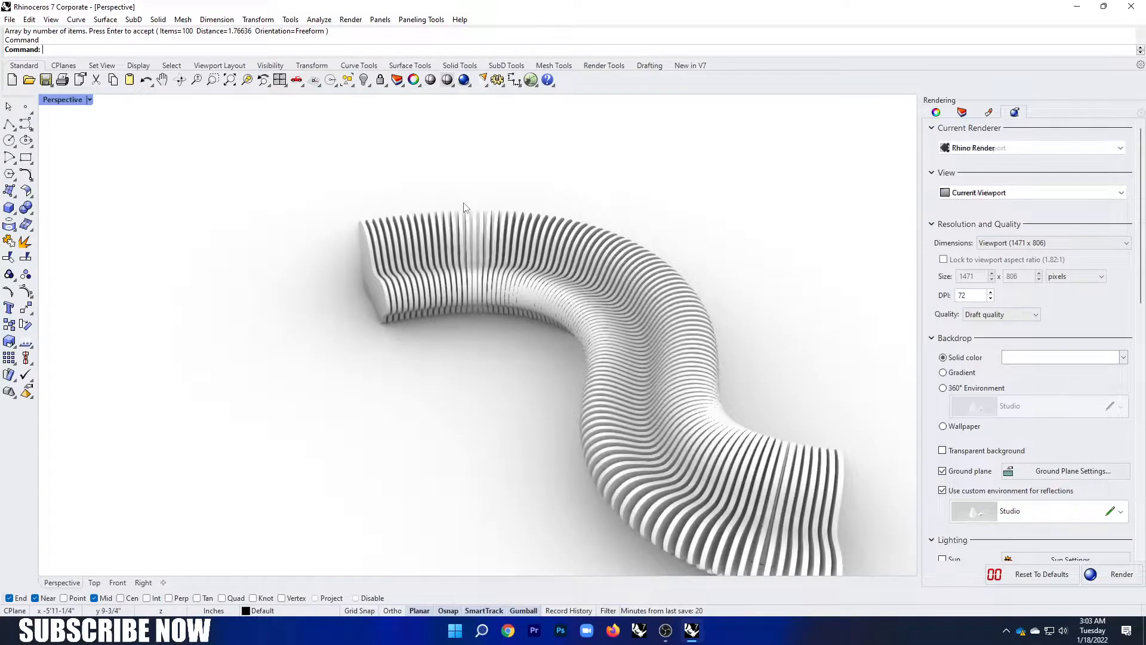
{"action": "scroll", "coordinate": [464, 207], "scroll_direction": "down", "scroll_amount": 6}
{"action": "right_click_drag", "start_coordinate": [455, 184], "coordinate": [455, 171]}
{"action": "scroll", "coordinate": [453, 173], "scroll_direction": "up", "scroll_amount": 3}
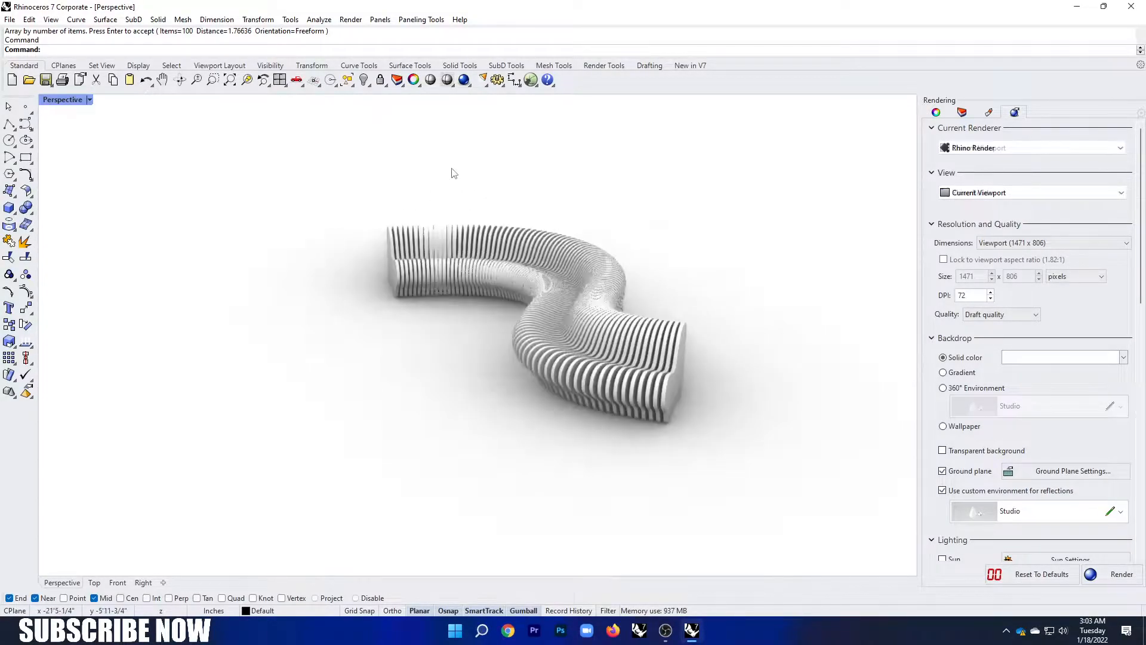
{"action": "right_click_drag", "start_coordinate": [453, 192], "coordinate": [463, 189]}
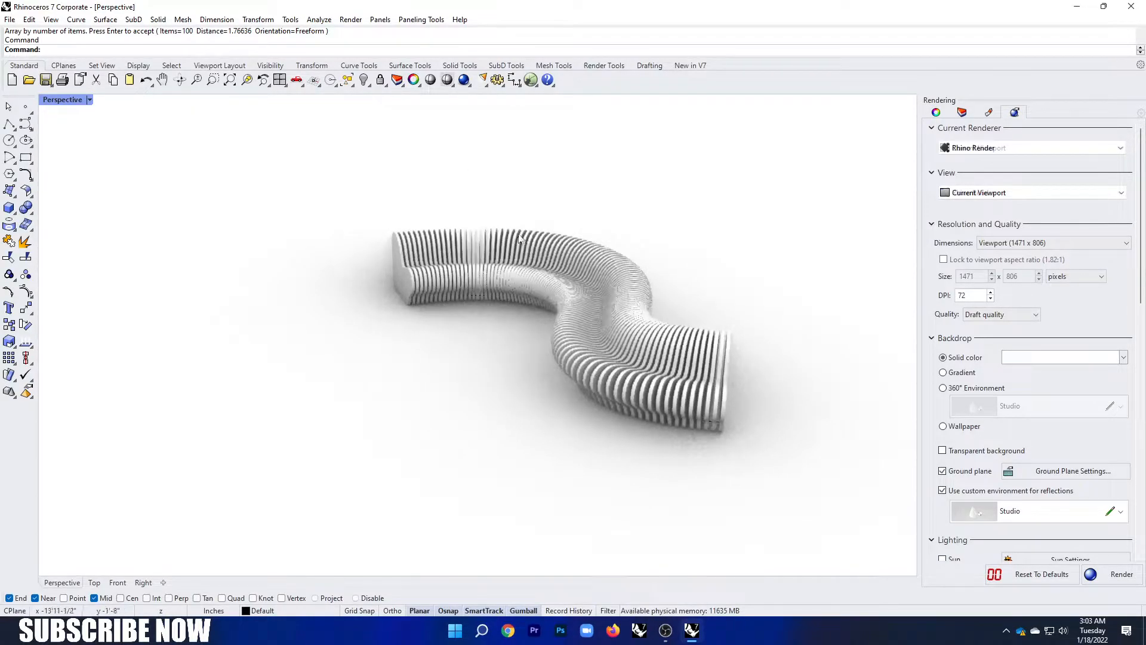